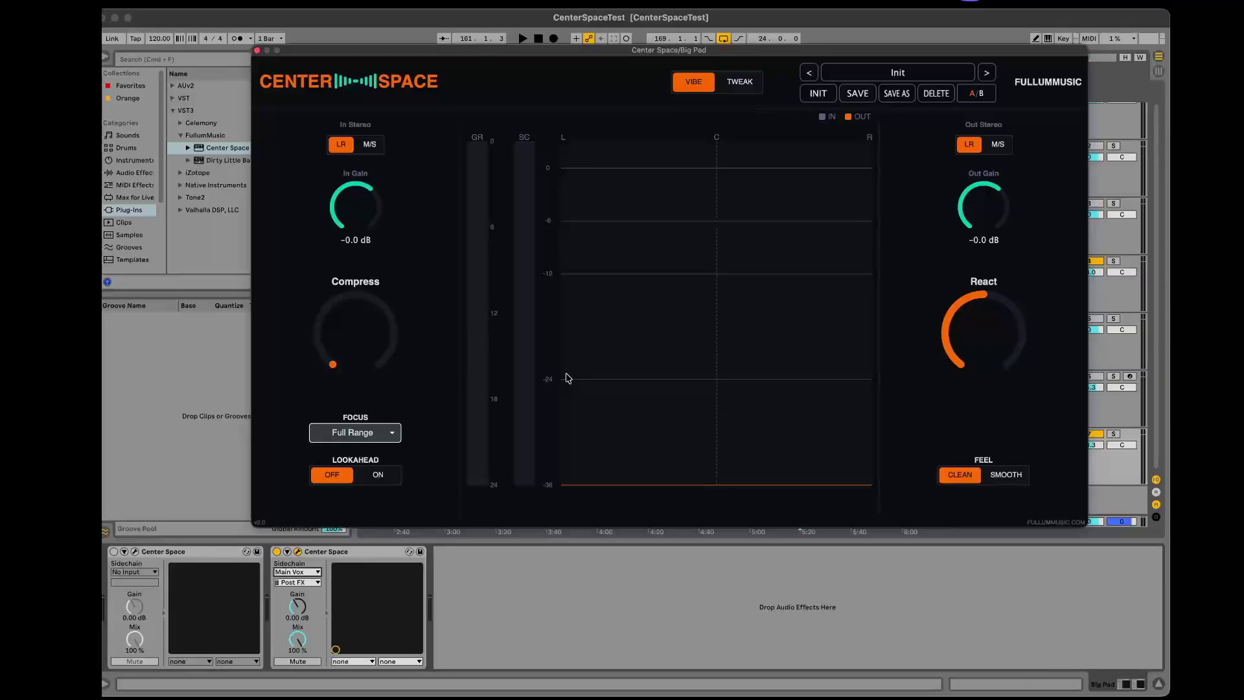
# - Play the song while setting Compress to maximum, React to a low amount and Out Gain to 2.2 dB, and stop playback
pyautogui.press('space')
pyautogui.moveTo(341, 337); pyautogui.dragTo(350, 293)
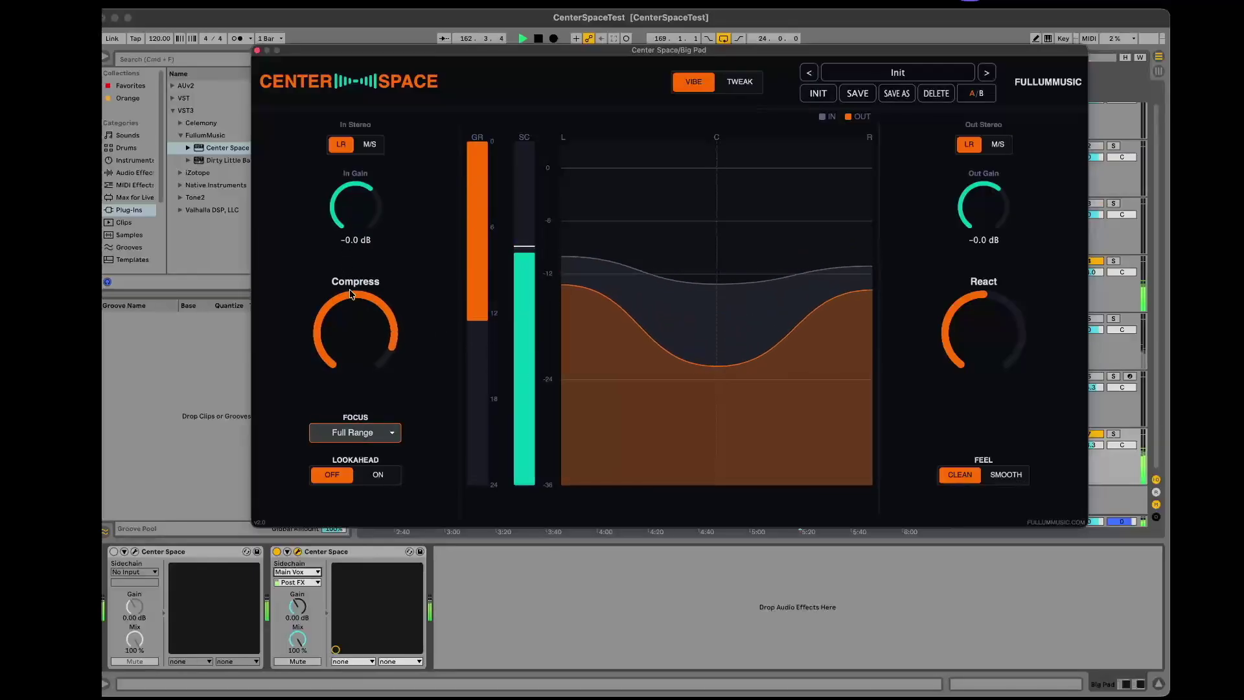
pyautogui.moveTo(971, 327); pyautogui.dragTo(974, 337)
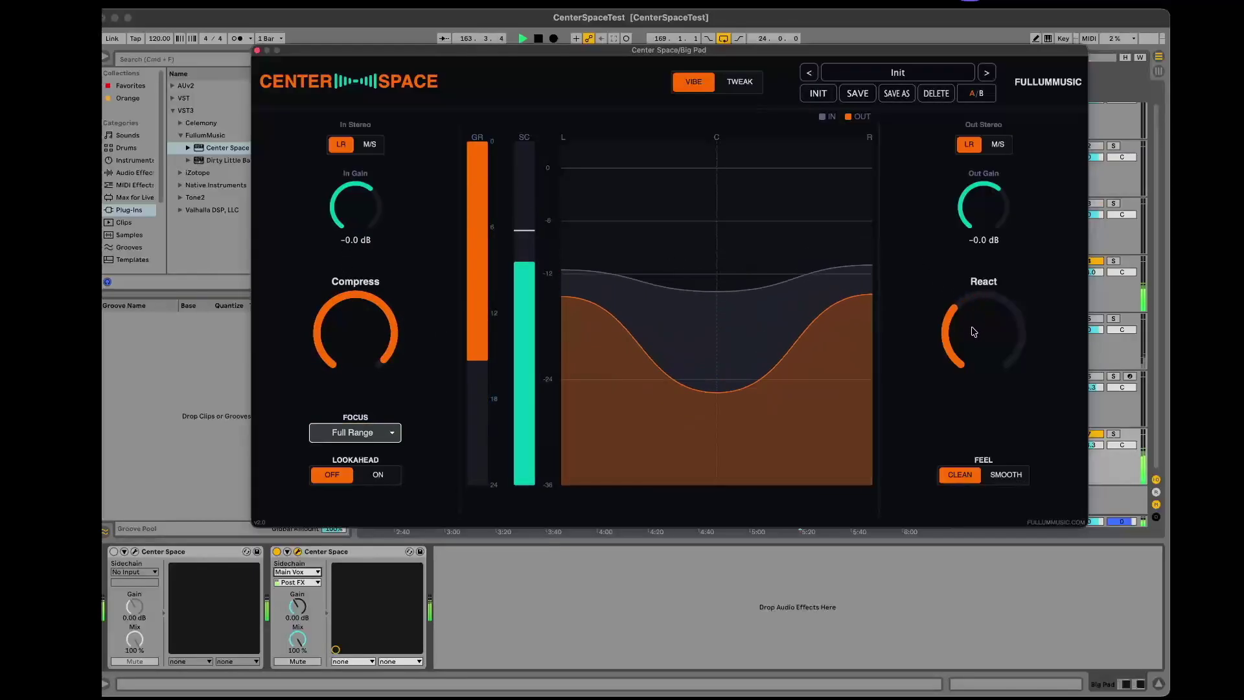
pyautogui.moveTo(969, 205)
pyautogui.mouseDown()
pyautogui.moveTo(968, 193)
pyautogui.moveTo(970, 204)
pyautogui.mouseUp()
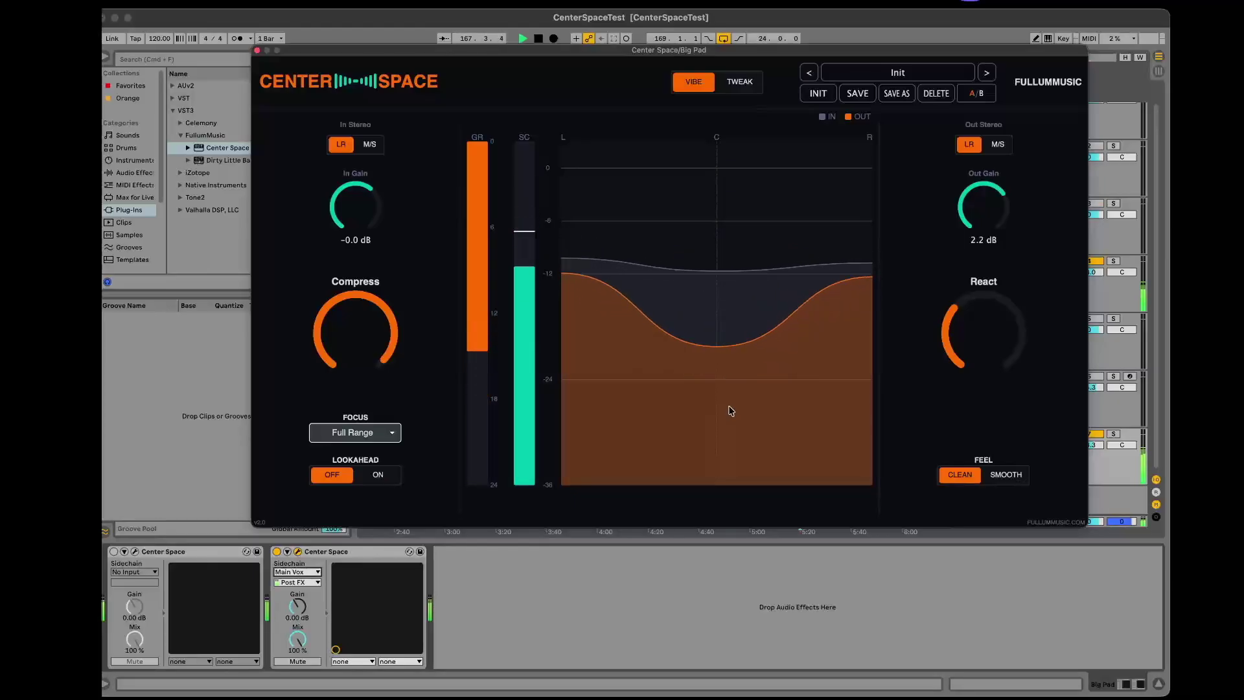
pyautogui.press('space')
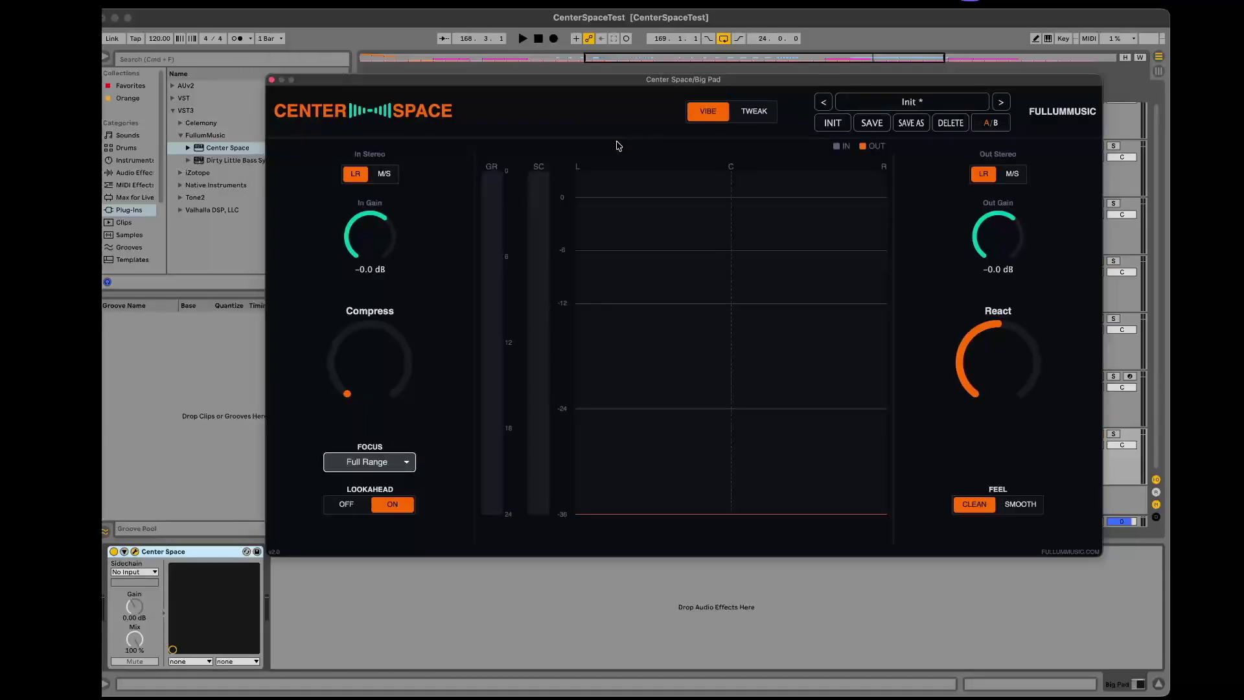
# - Compare the plugin's Tweak and Vibe control sets, ending on Vibe
pyautogui.click(748, 117)
pyautogui.click(715, 116)
pyautogui.click(761, 117)
pyautogui.click(713, 119)
# - Try M/S as the output stereo mode, restore LR, and turn Lookahead off
pyautogui.click(1015, 174)
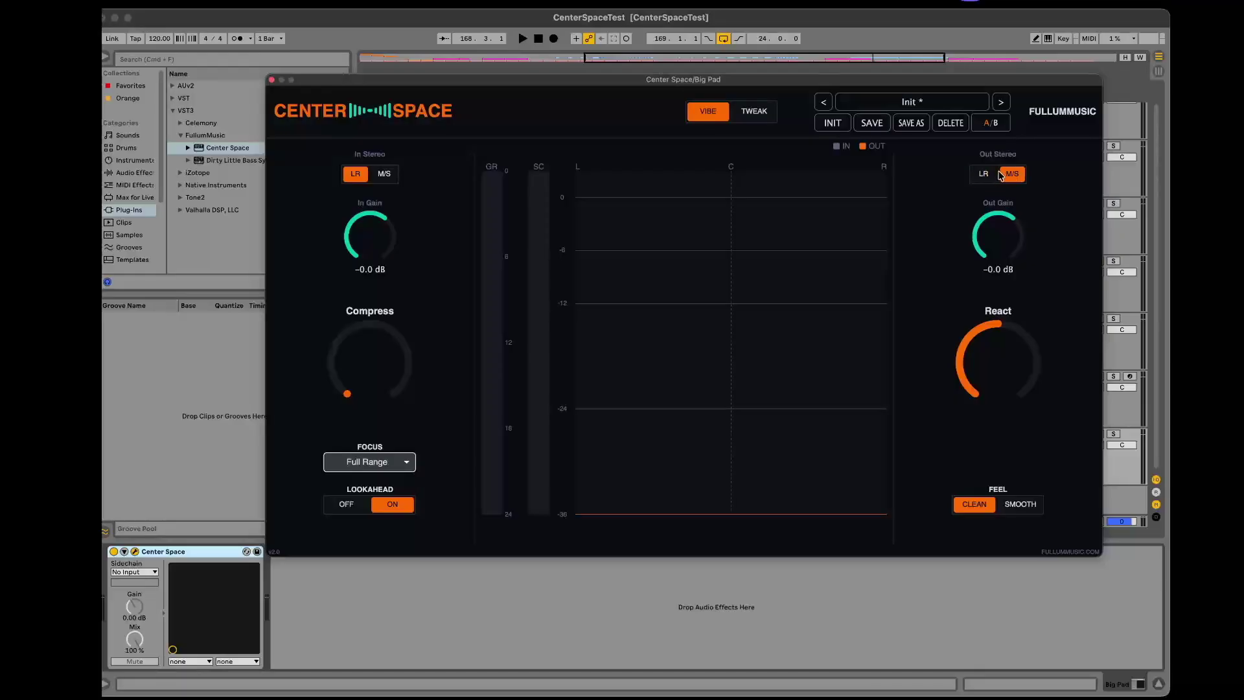
pyautogui.click(995, 176)
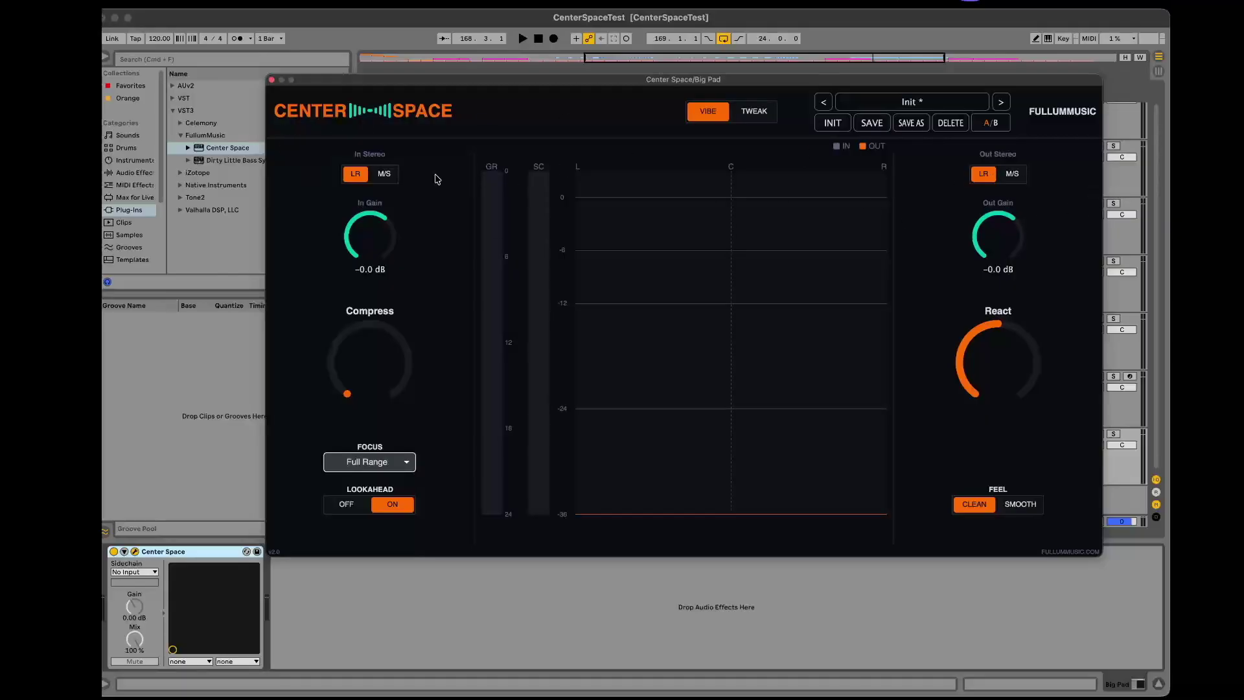
pyautogui.click(346, 504)
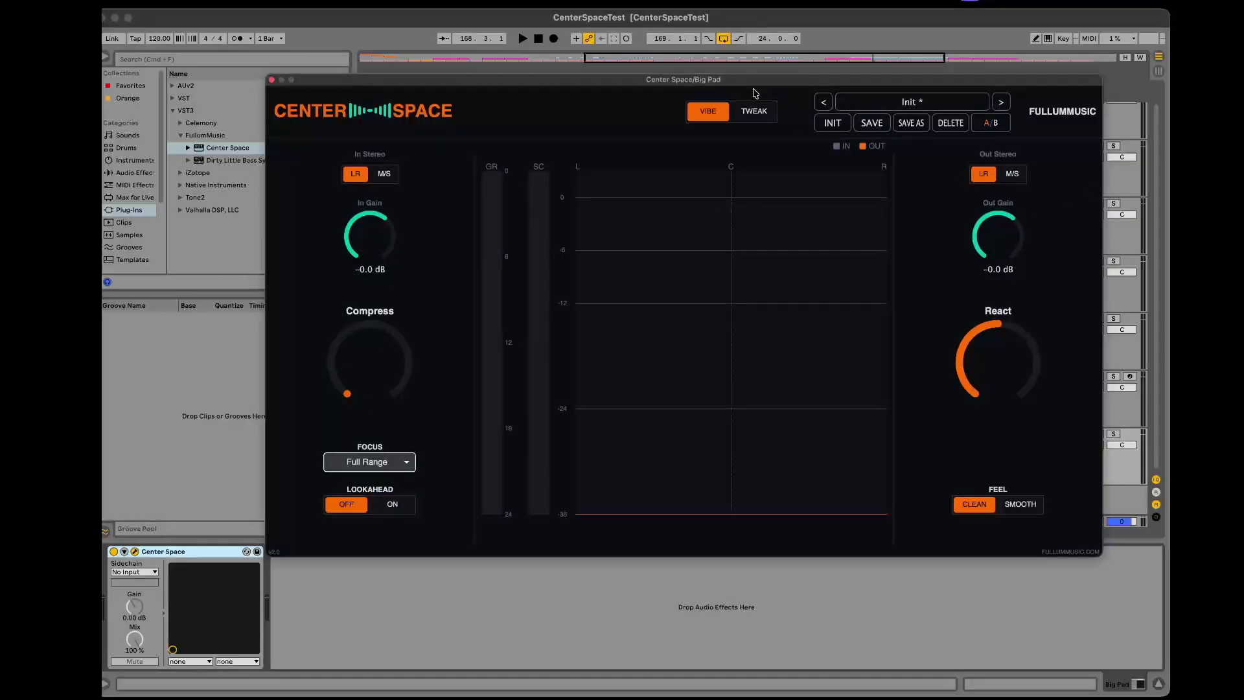
# - Glance at the Tweak view, return to Vibe, and sweep Compress up to maximum and back down to minimum
pyautogui.click(745, 111)
pyautogui.click(721, 113)
pyautogui.moveTo(372, 362); pyautogui.dragTo(379, 175)
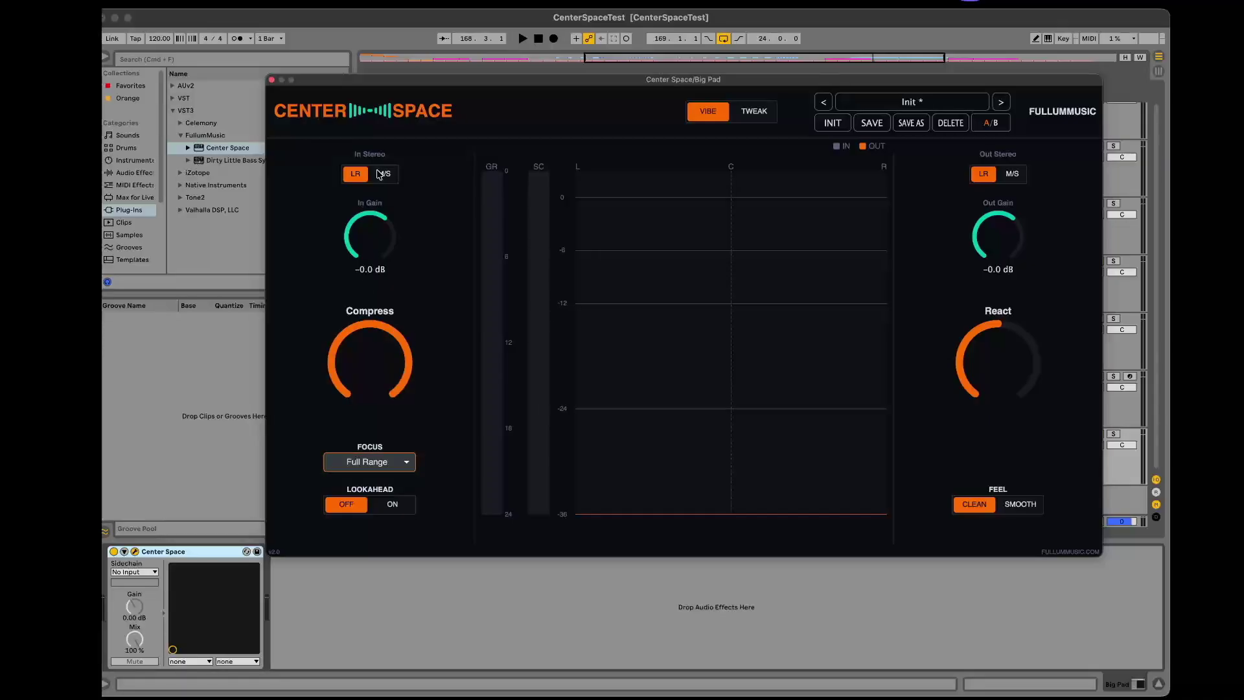
pyautogui.moveTo(368, 363); pyautogui.dragTo(383, 533)
pyautogui.moveTo(382, 395); pyautogui.dragTo(383, 493)
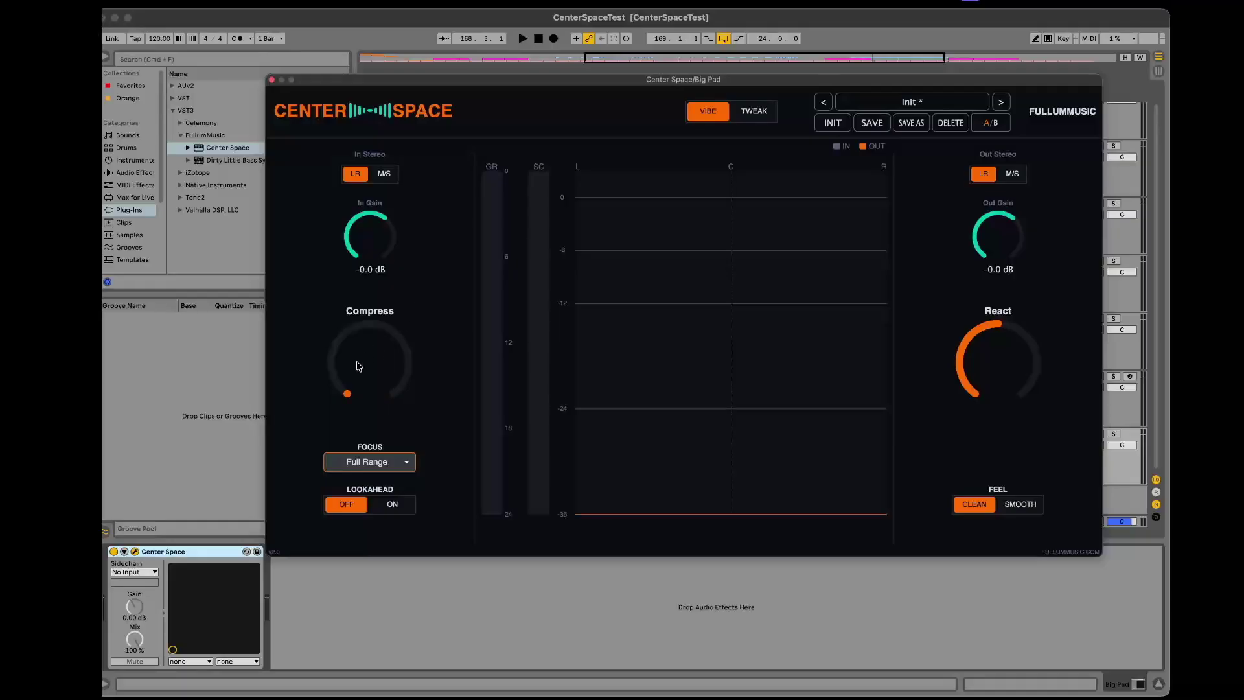
pyautogui.moveTo(359, 367); pyautogui.dragTo(376, 469)
# - Sweep React up to its maximum and bring it back to slightly below the middle
pyautogui.moveTo(1002, 354); pyautogui.dragTo(1014, 129)
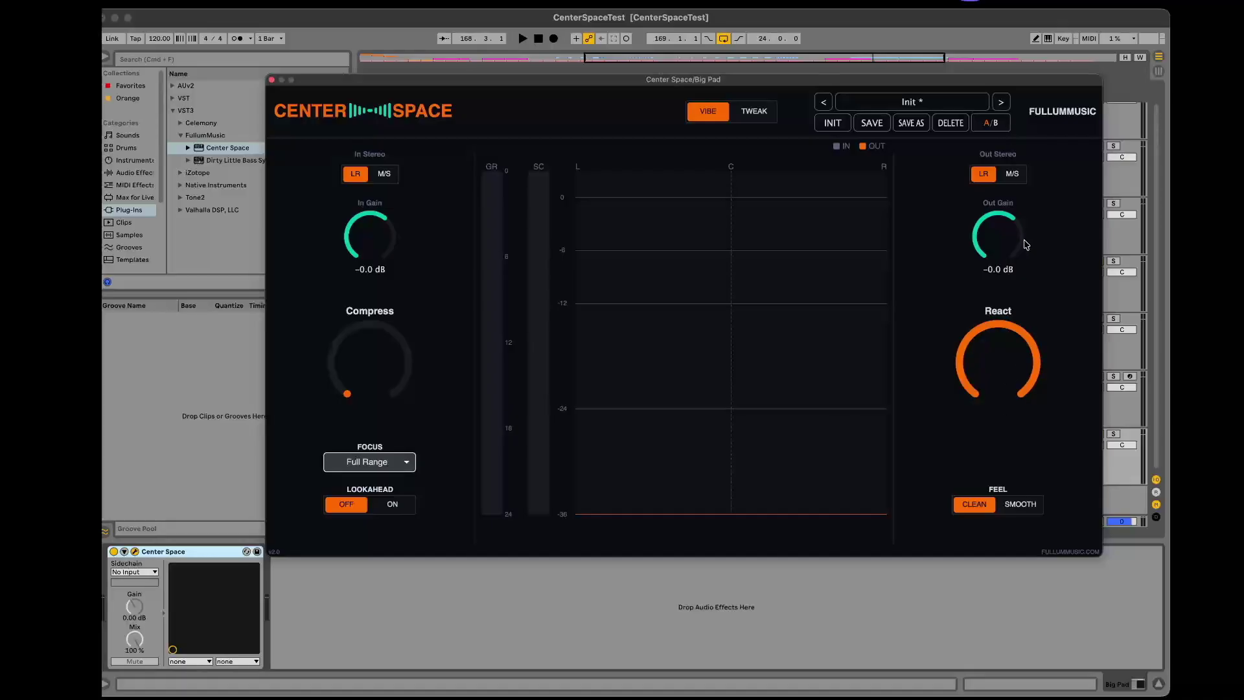
pyautogui.moveTo(989, 348); pyautogui.dragTo(996, 383)
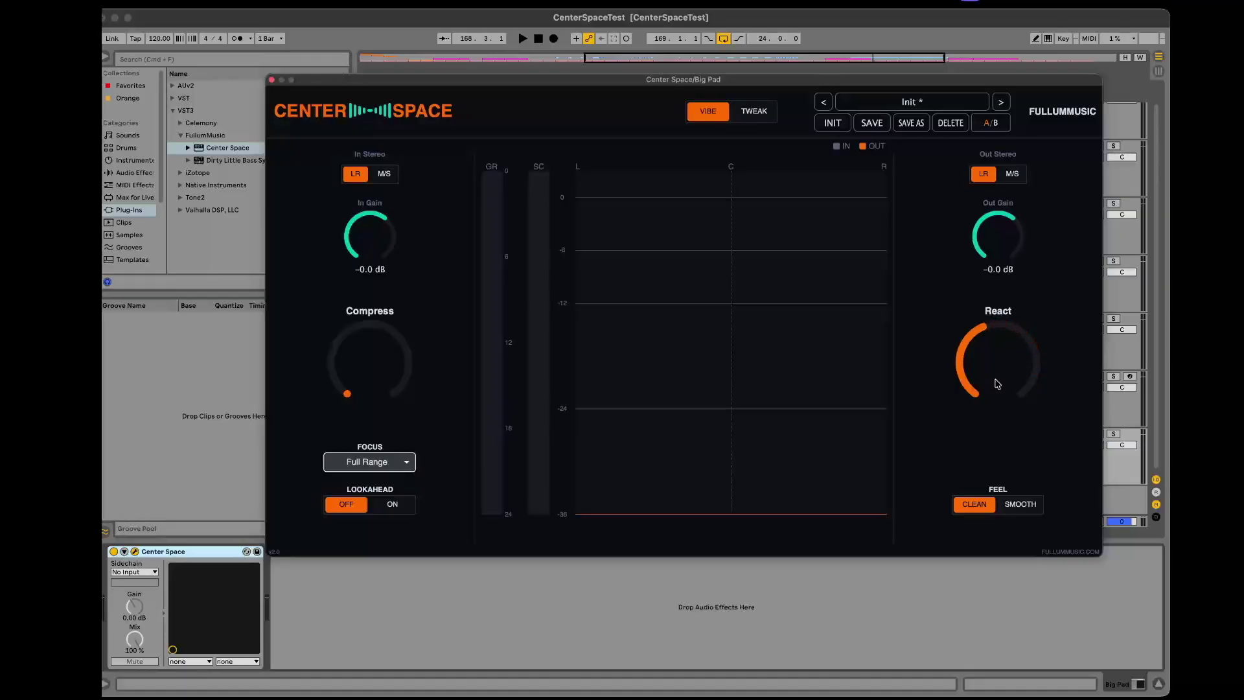
# - Try Lookahead on against off, leaving it off
pyautogui.click(387, 505)
pyautogui.click(358, 506)
pyautogui.click(409, 506)
pyautogui.click(360, 505)
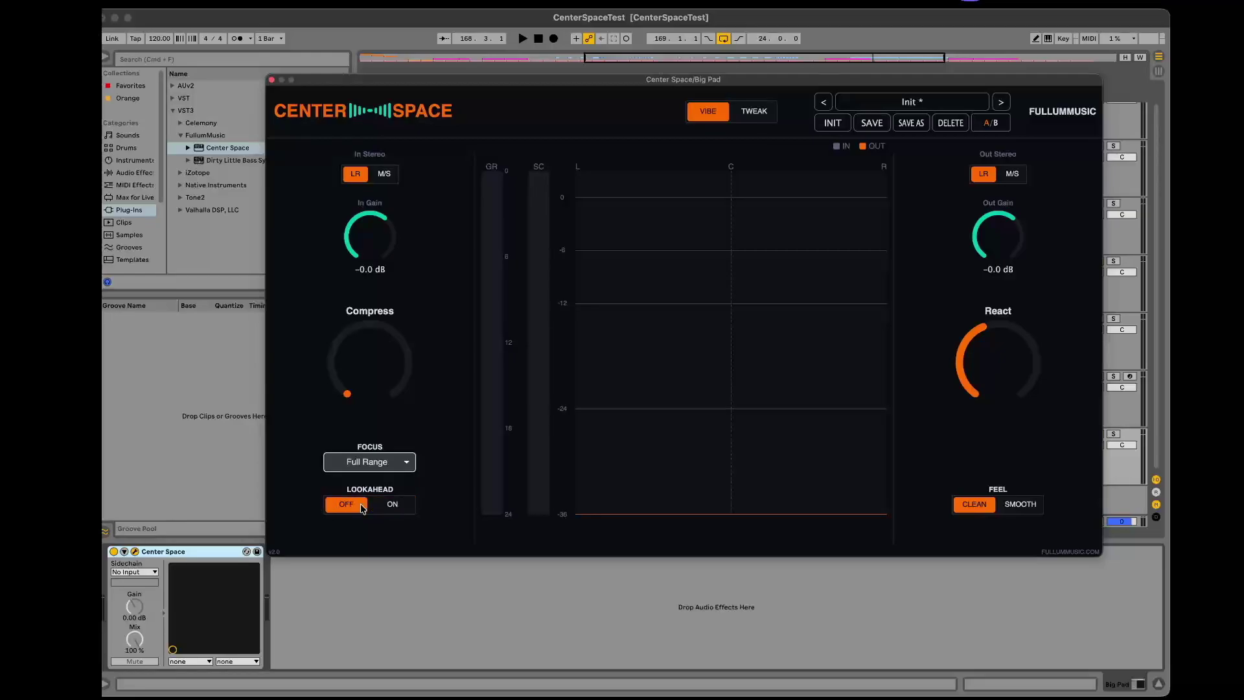
# - Try the Smooth feel against Clean, leaving Clean selected
pyautogui.click(1019, 506)
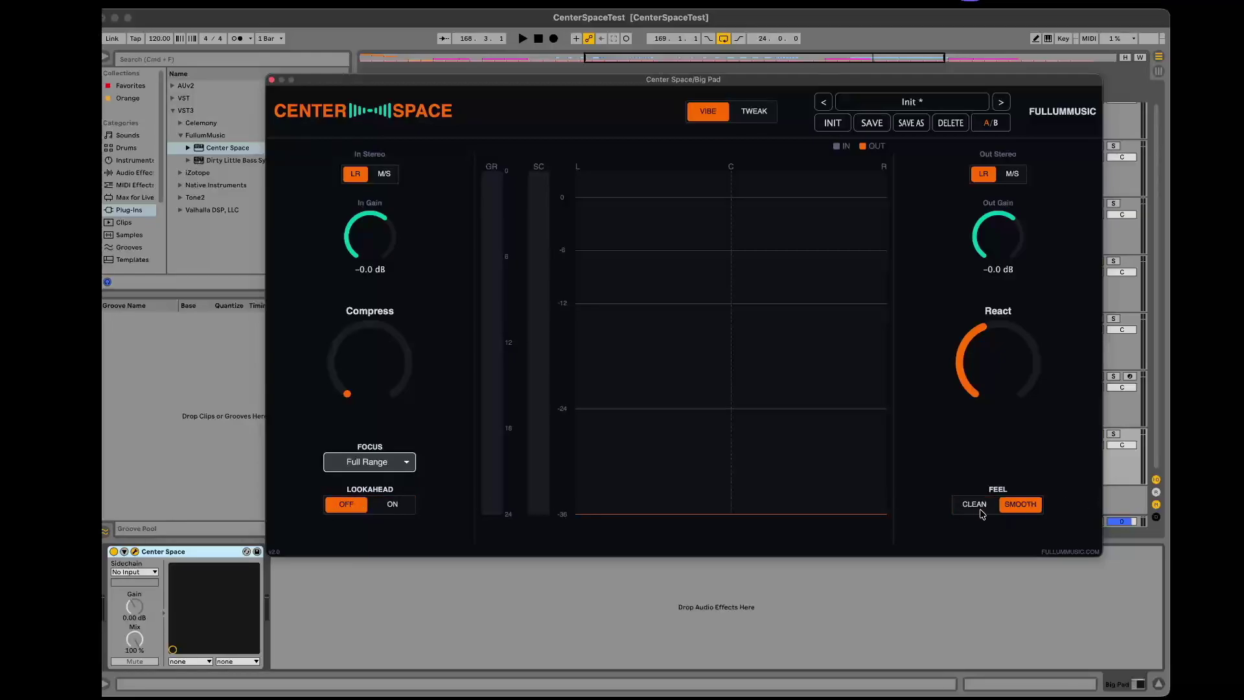
pyautogui.click(990, 511)
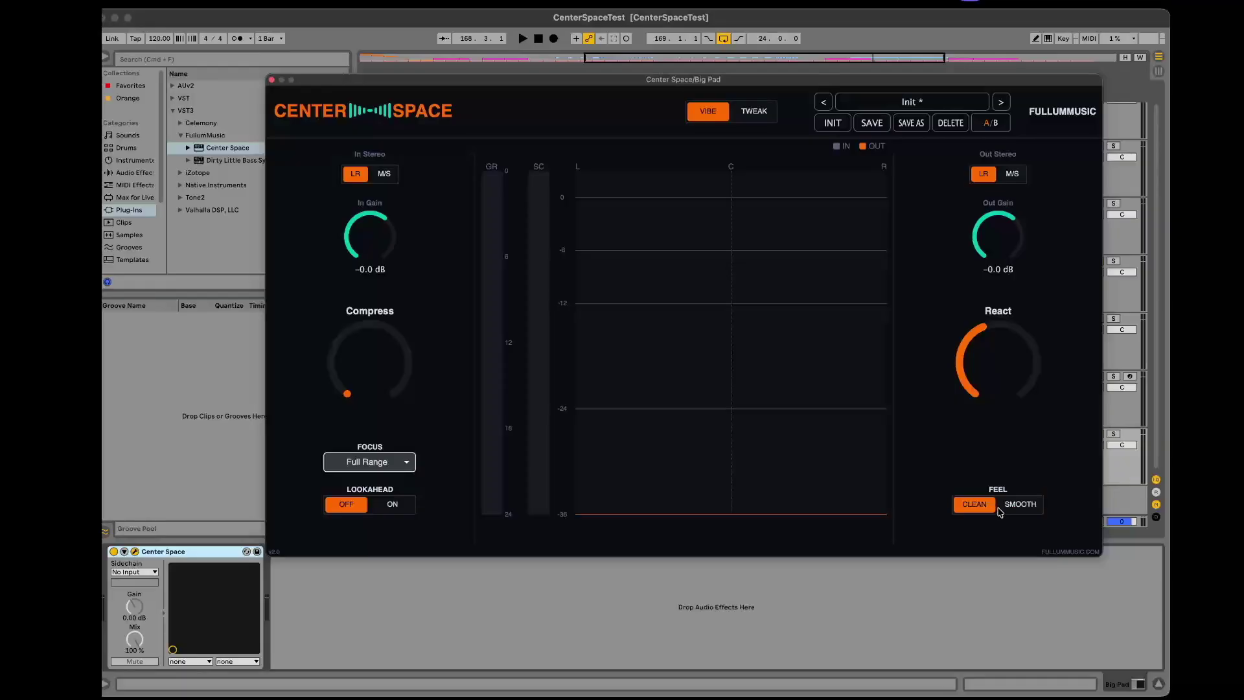
pyautogui.click(1021, 508)
pyautogui.click(991, 509)
# - Turn Lookahead on briefly to check the device latency, and set Feel to Smooth with Lookahead off
pyautogui.click(394, 506)
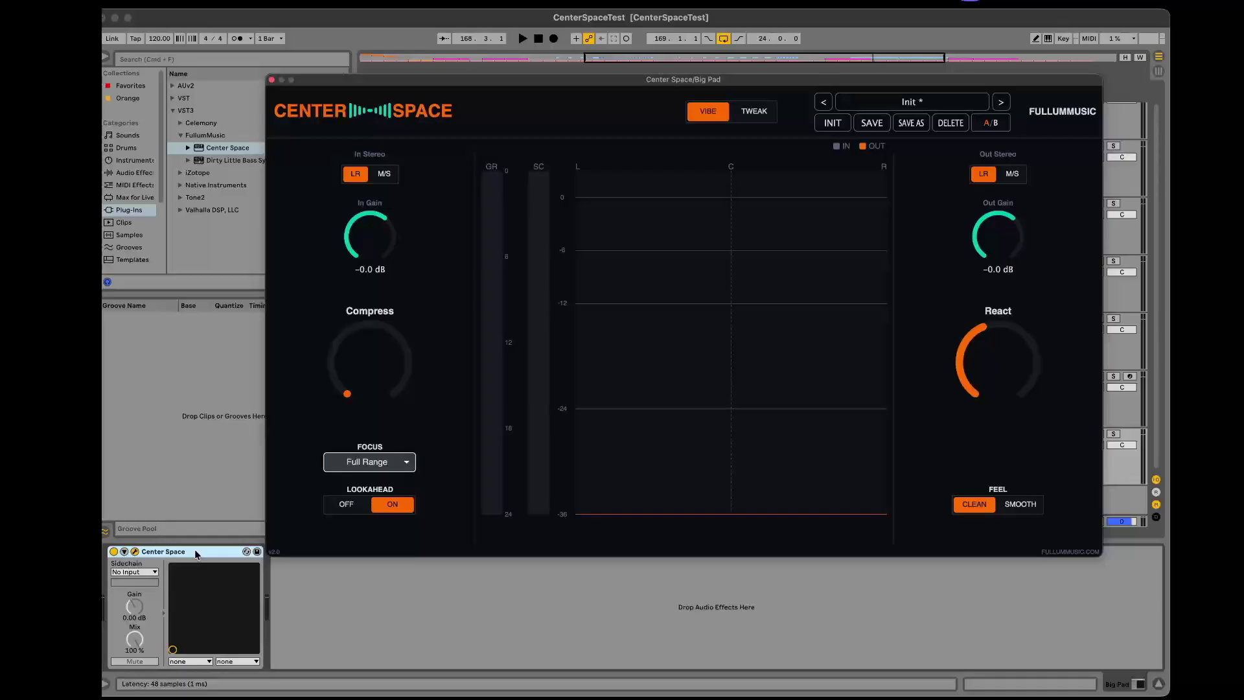
pyautogui.click(1021, 507)
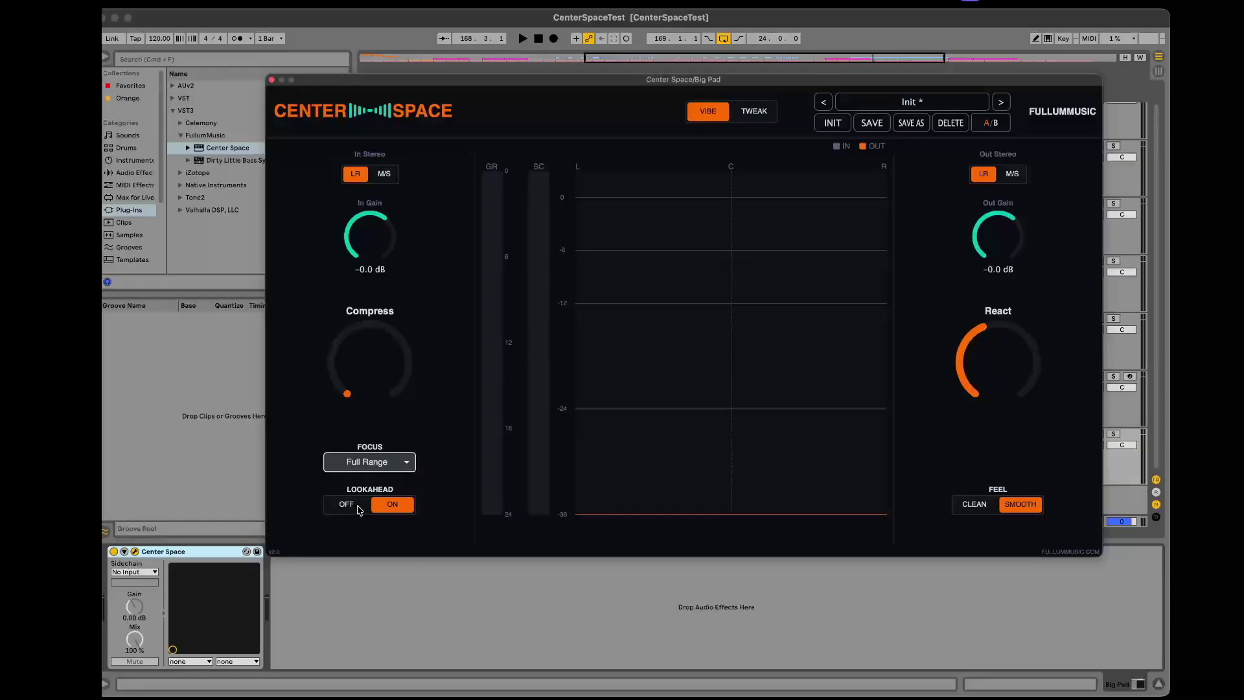
pyautogui.click(357, 508)
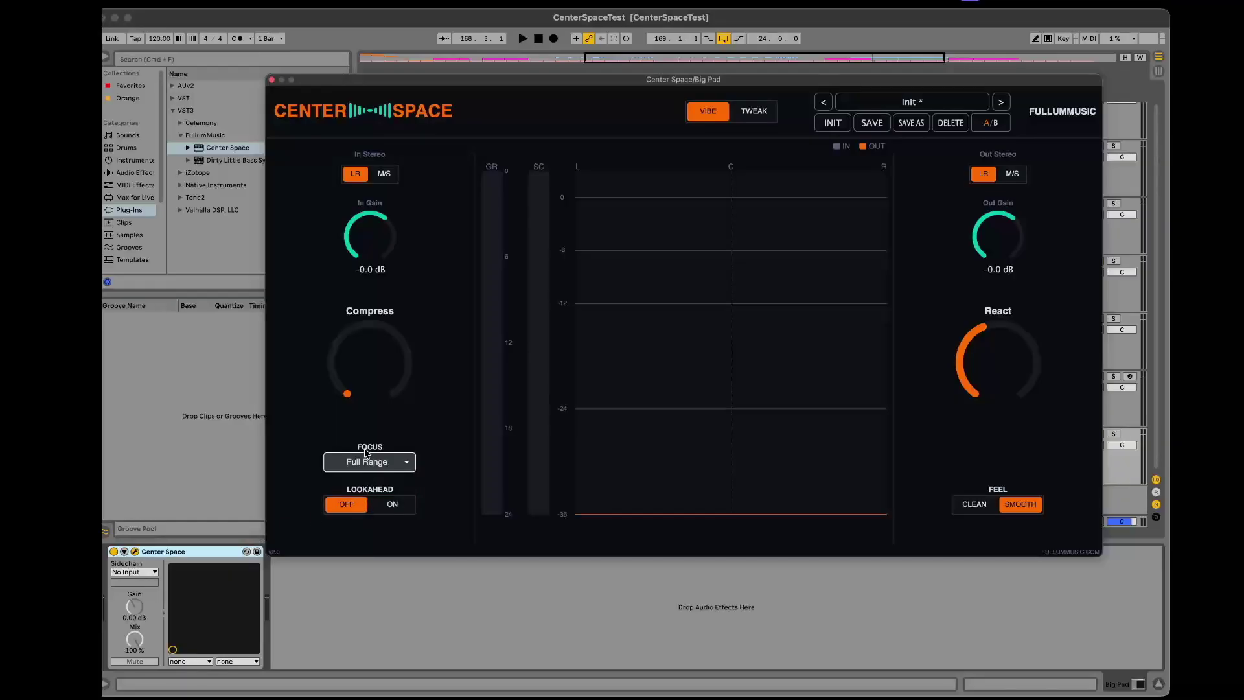
# - Review the Focus options, try Vocal, and restore Full Range
pyautogui.click(347, 463)
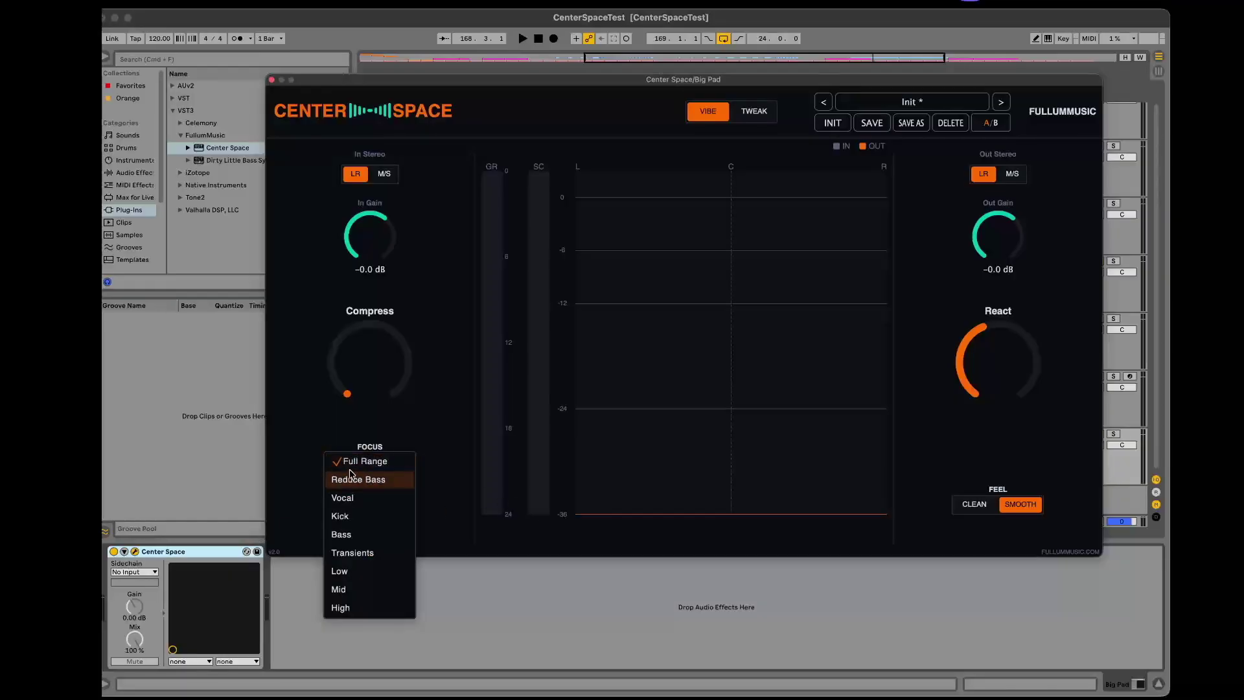
pyautogui.click(431, 450)
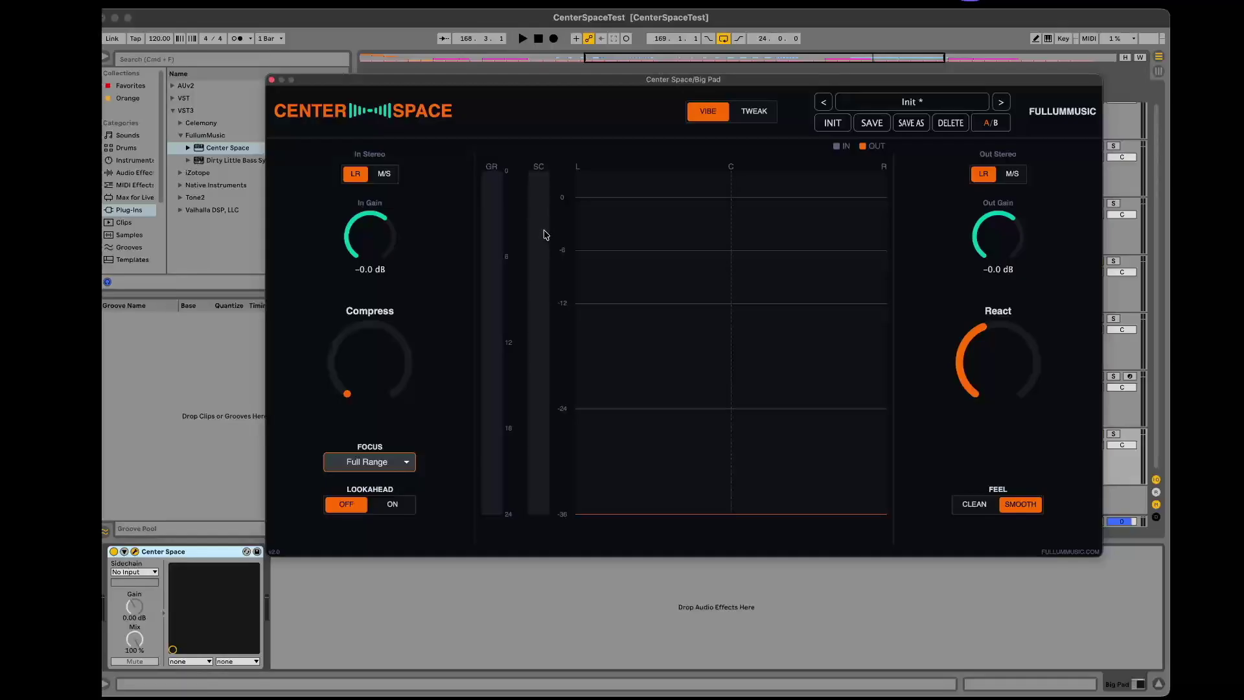
pyautogui.click(367, 464)
pyautogui.click(374, 498)
pyautogui.click(345, 461)
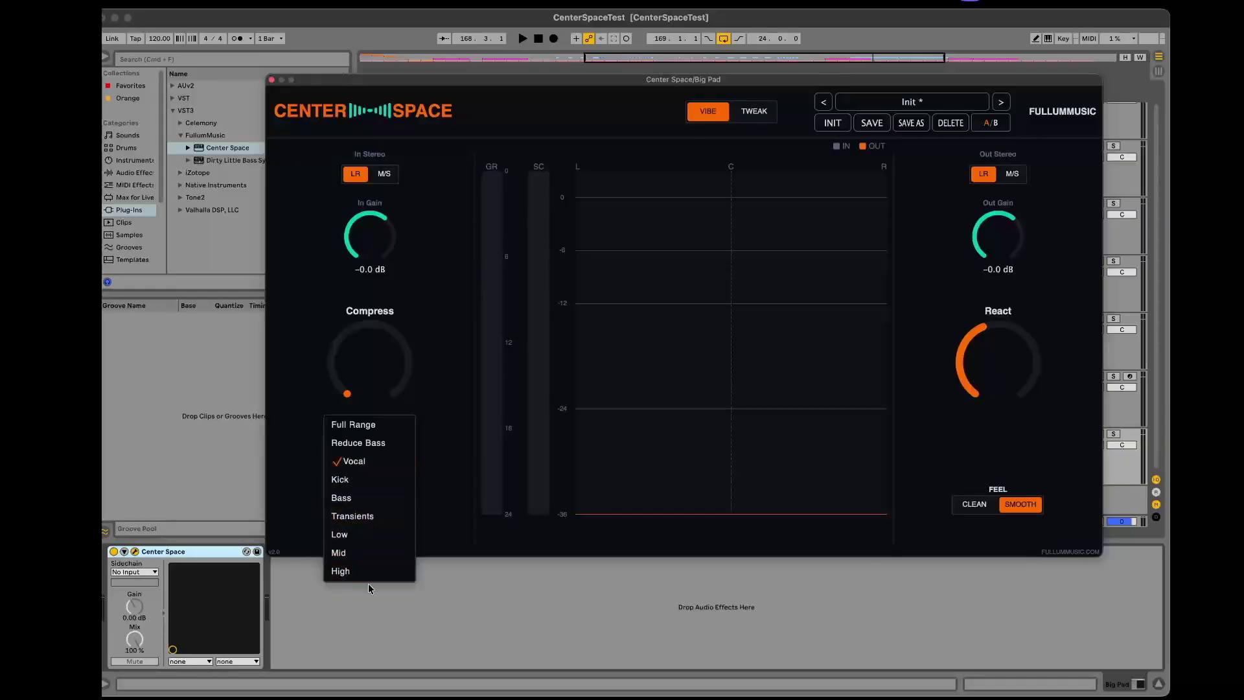
pyautogui.click(357, 424)
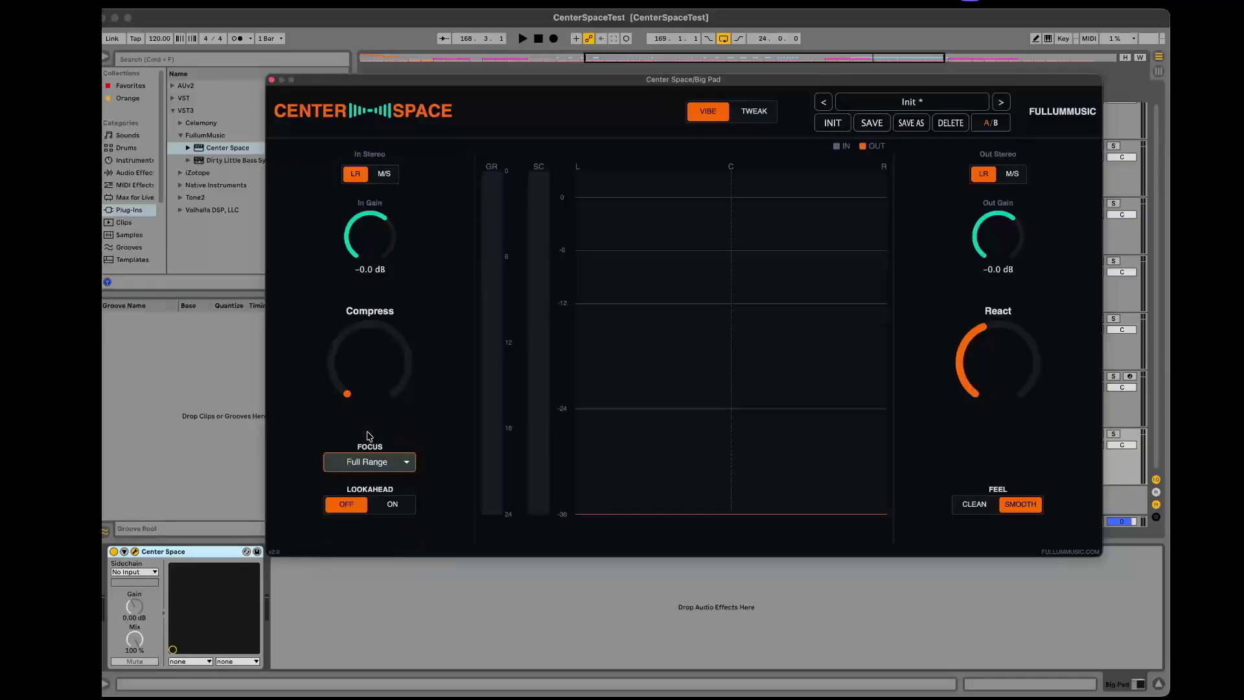
# - Show the Tweak view and compare the Opto and VCA compressor styles, leaving VCA selected
pyautogui.click(754, 114)
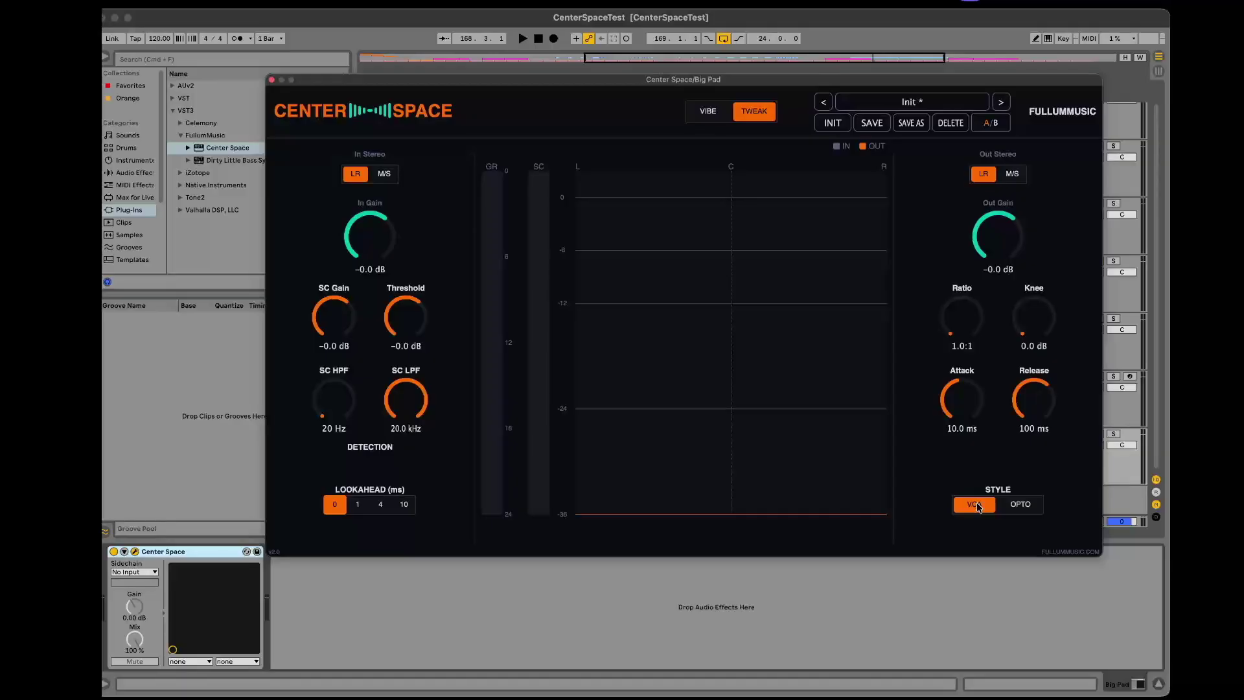
pyautogui.click(1030, 514)
pyautogui.click(983, 504)
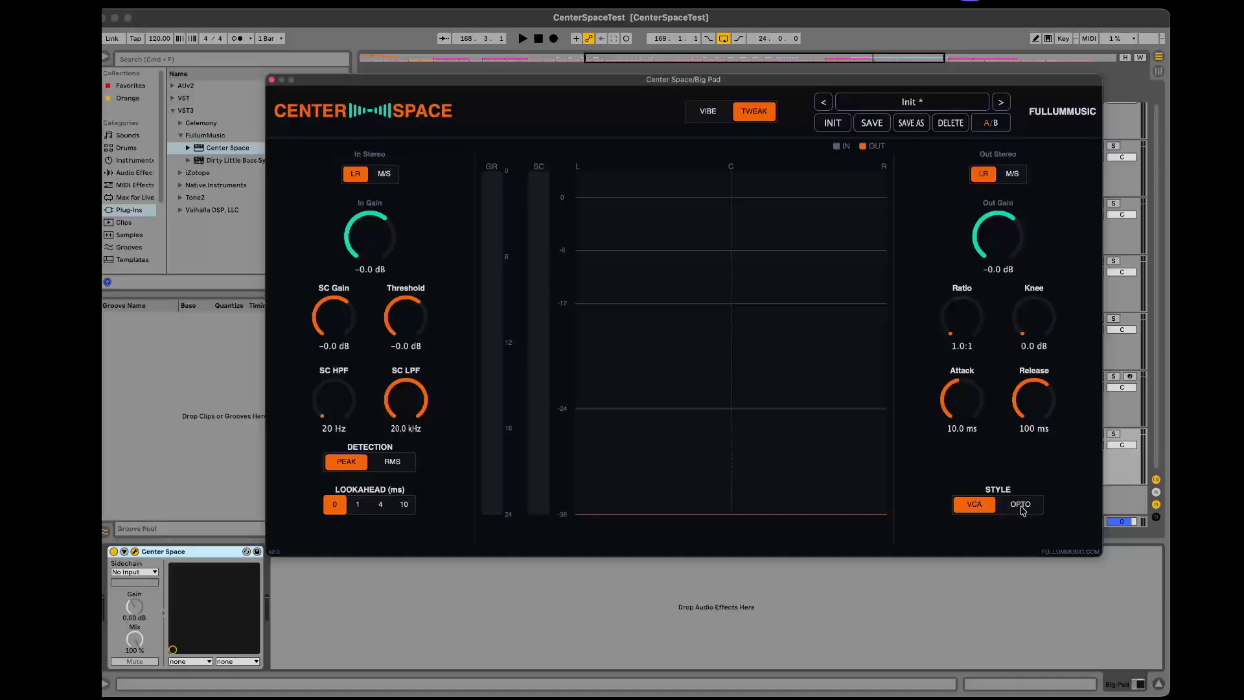
pyautogui.click(1022, 512)
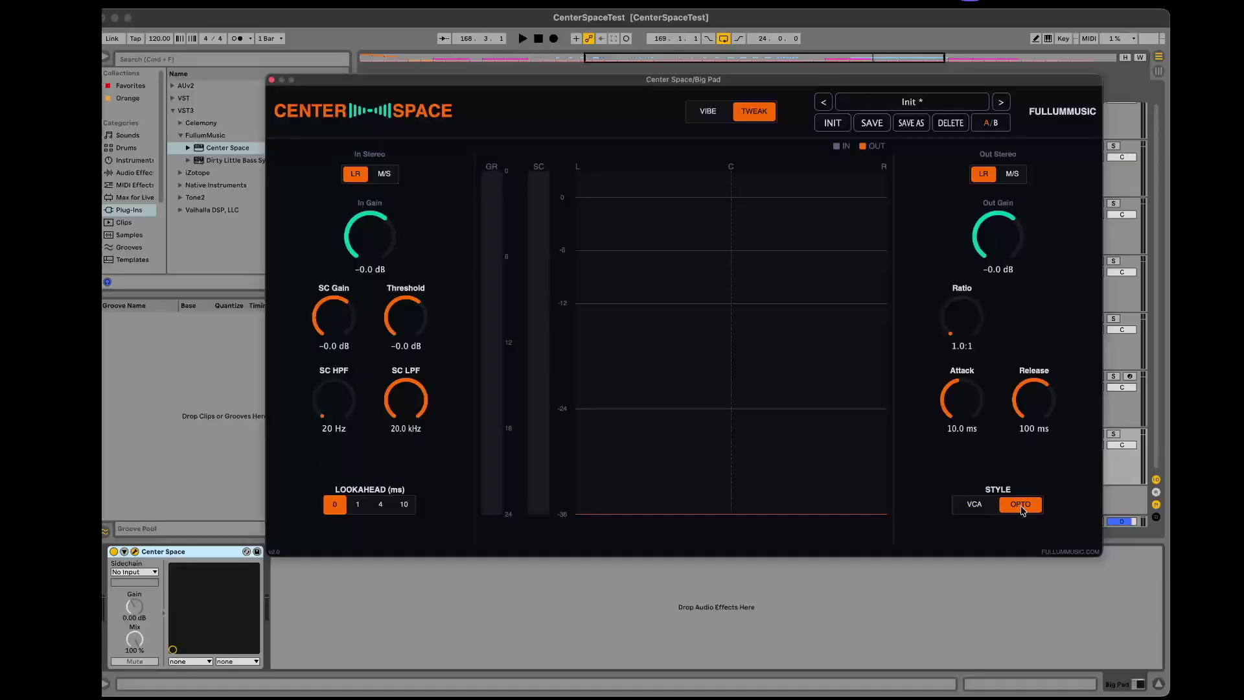
pyautogui.click(975, 508)
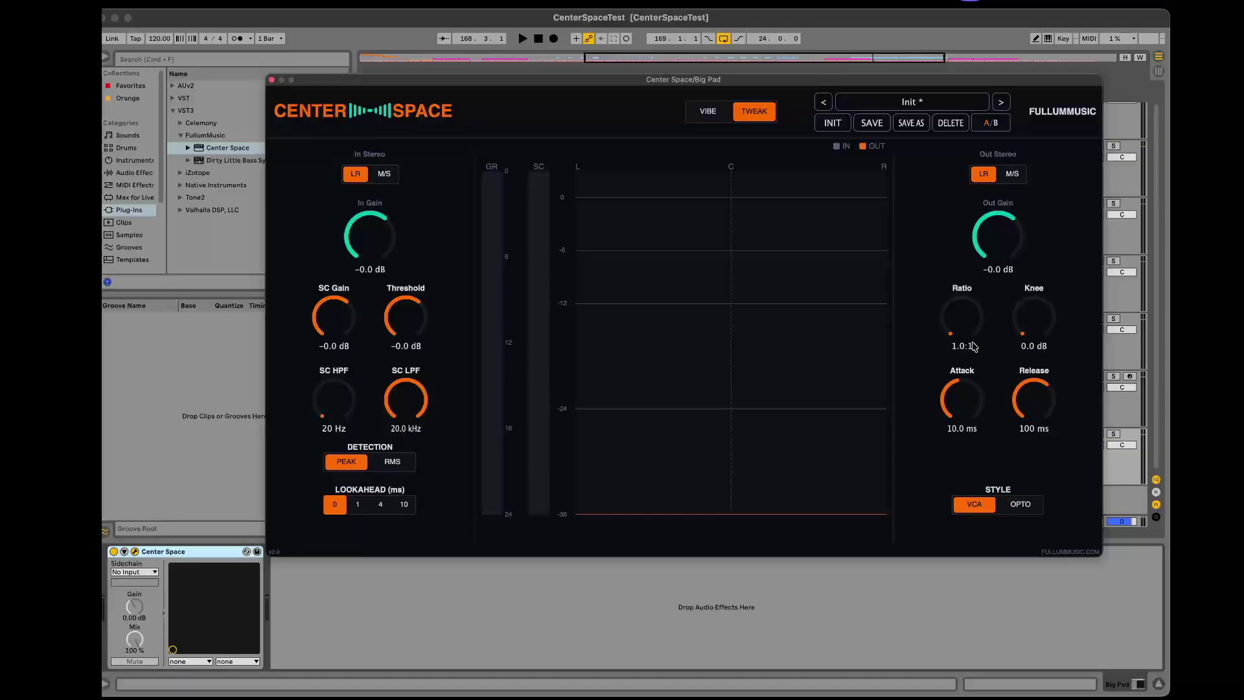
pyautogui.click(1034, 508)
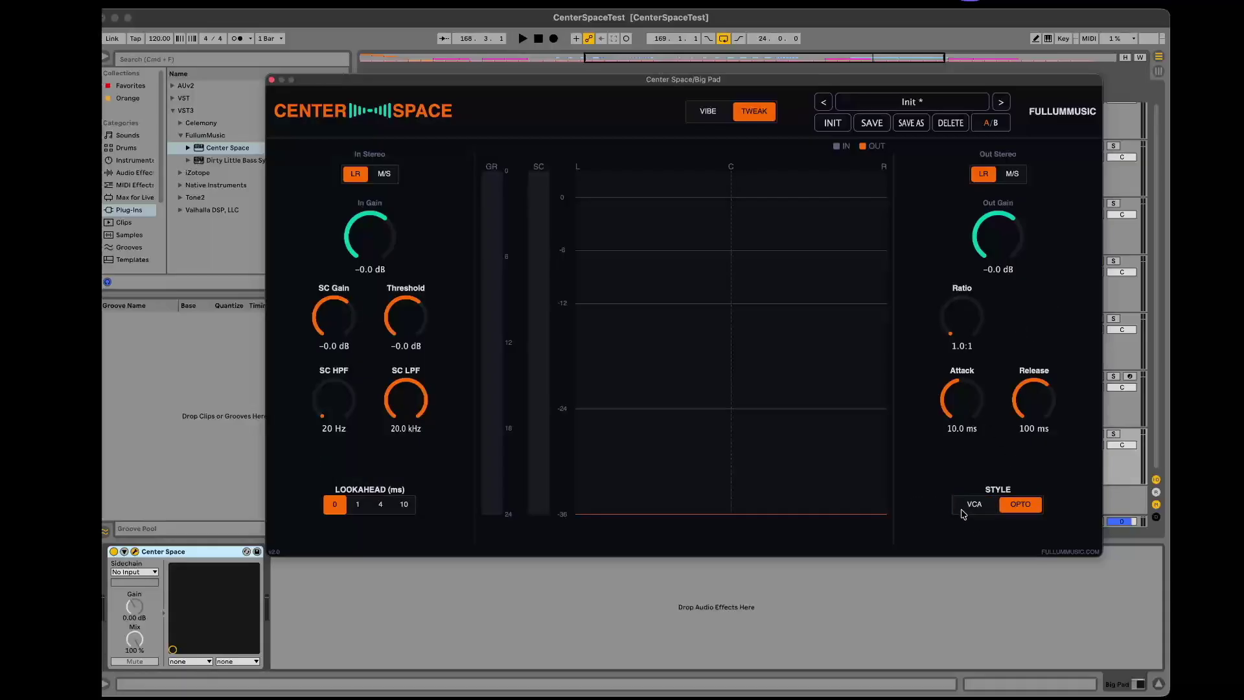
pyautogui.click(970, 510)
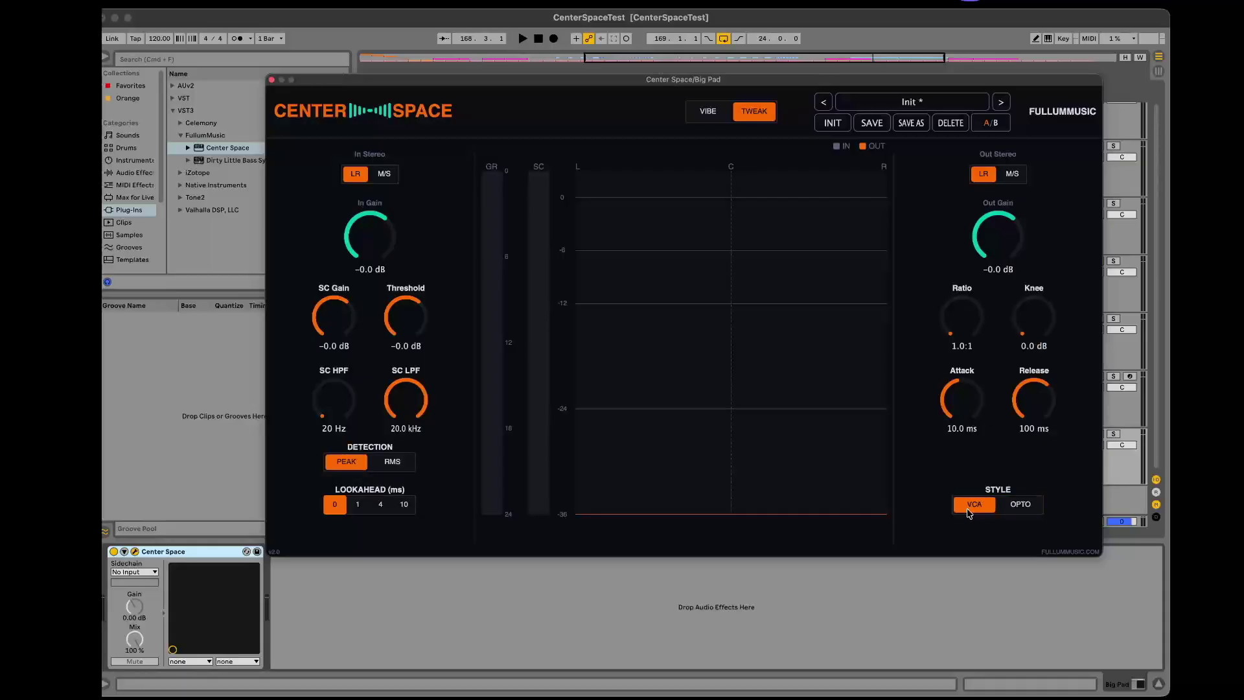
# - Try RMS detection against Peak, leaving Peak selected
pyautogui.click(392, 463)
pyautogui.click(350, 462)
pyautogui.click(393, 463)
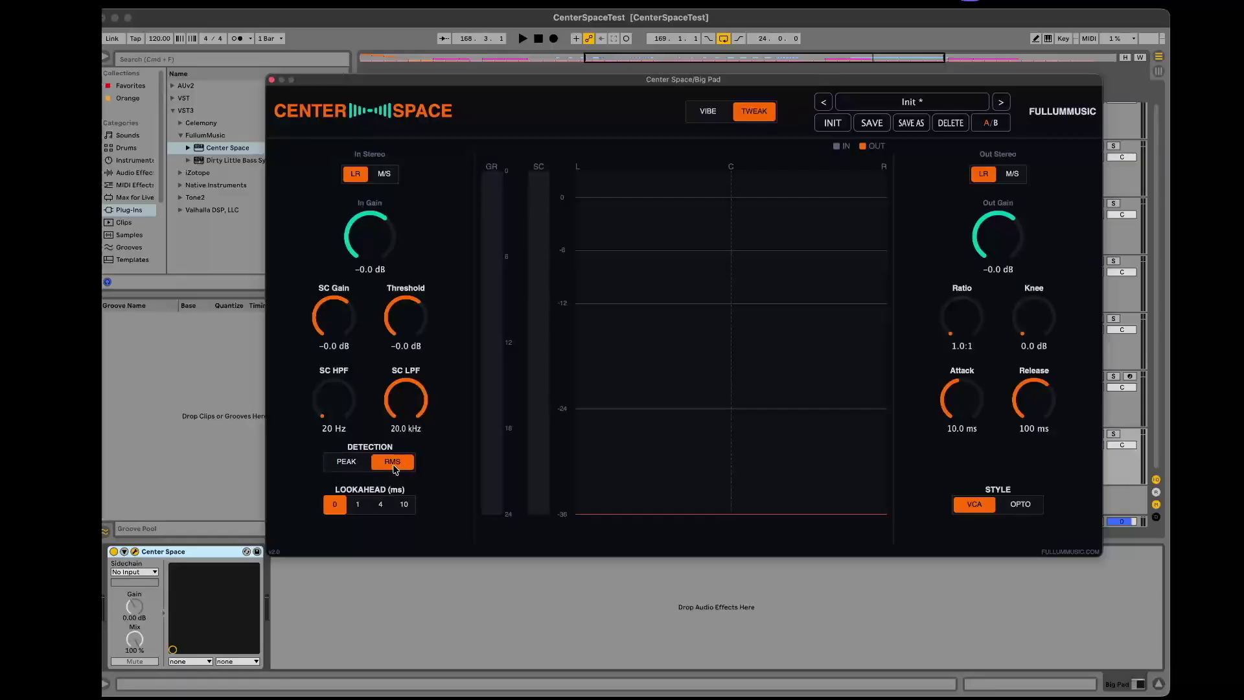
pyautogui.click(349, 462)
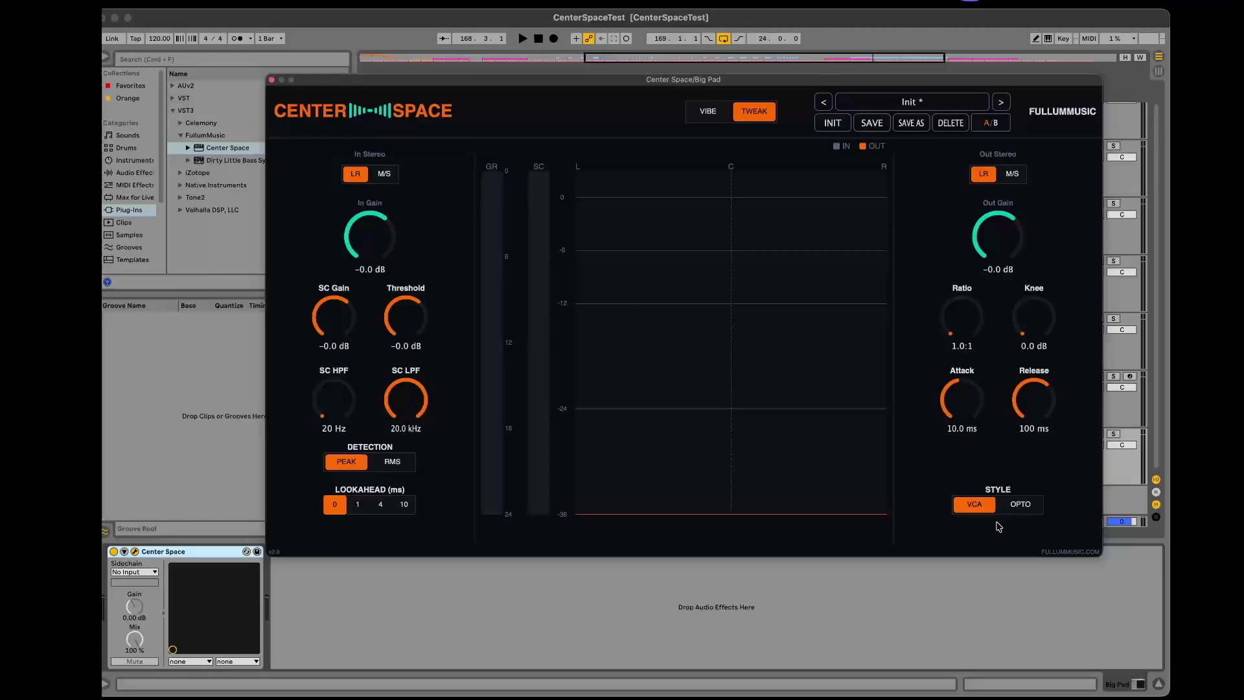
# - Try adjusting the Knee and the Opto style, leaving Knee at 0.0 dB and Style on VCA
pyautogui.moveTo(1023, 304); pyautogui.dragTo(1036, 616)
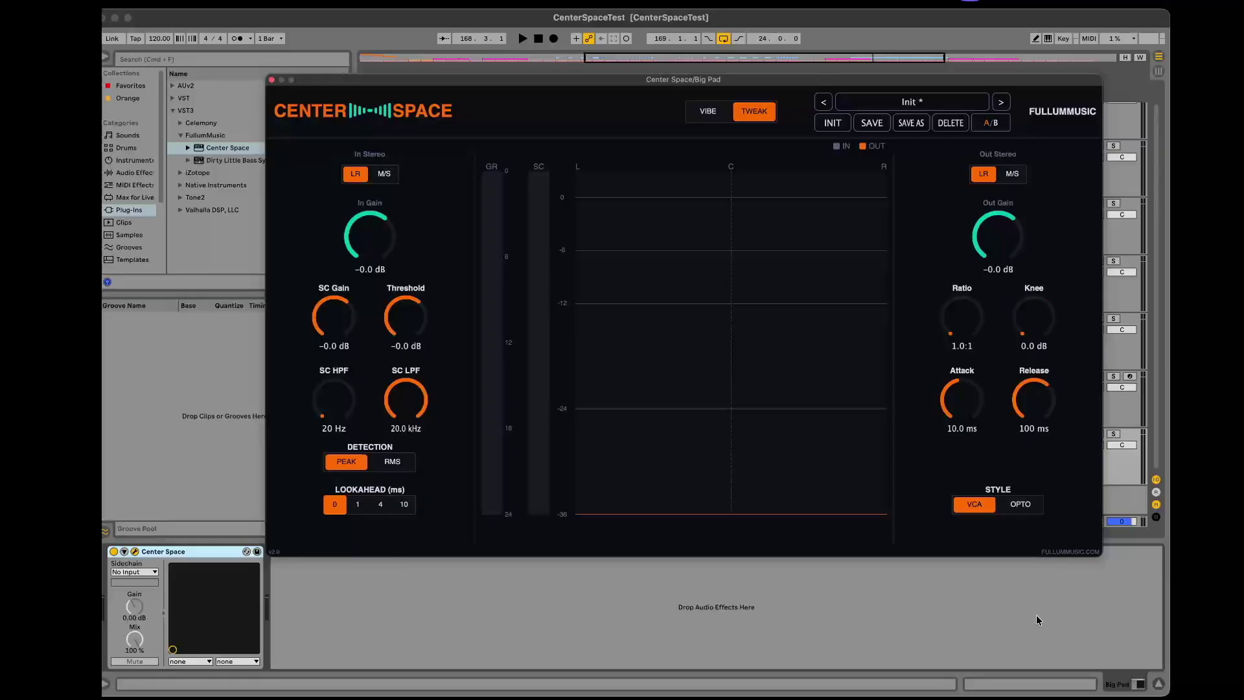
pyautogui.click(1018, 505)
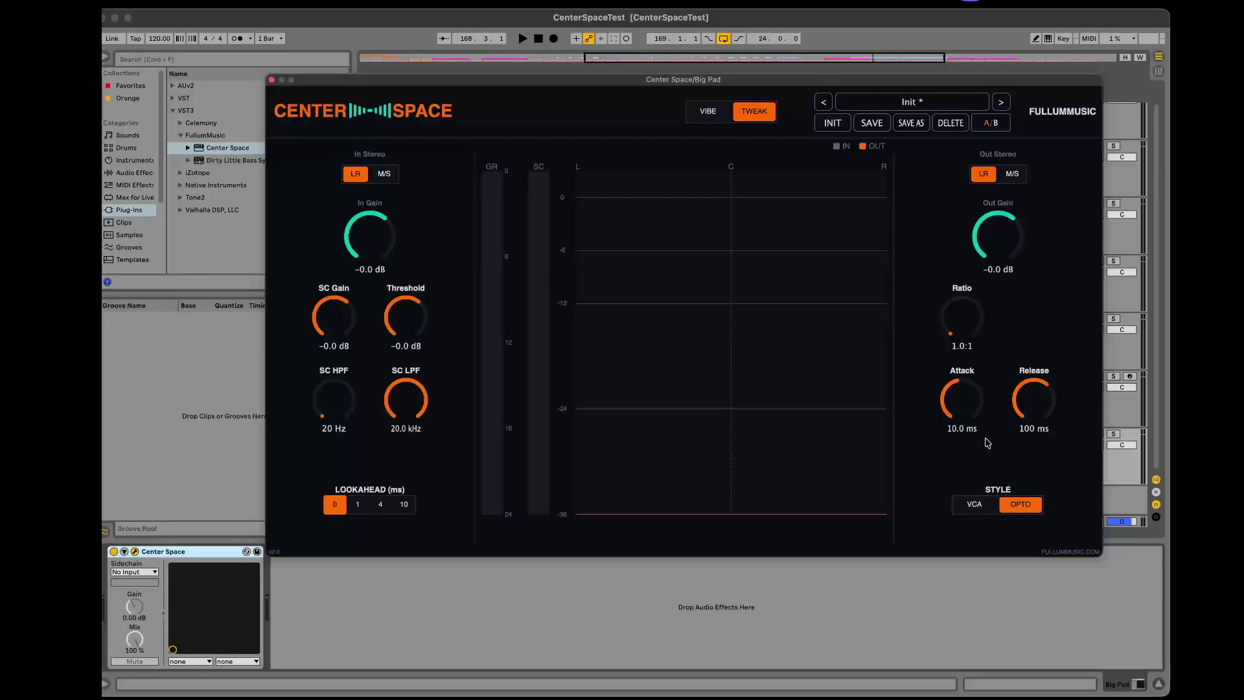
pyautogui.click(973, 503)
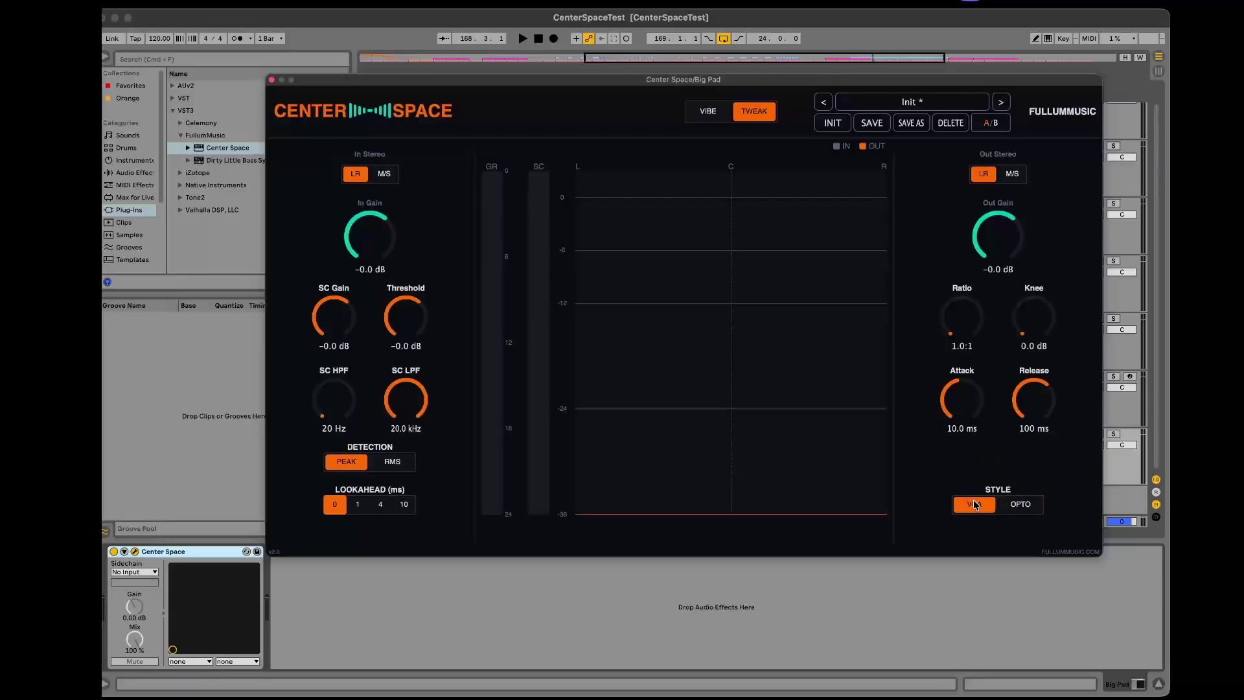
# - Try the plugin's Tooltips option by toggling it repeatedly
pyautogui.click(374, 114)
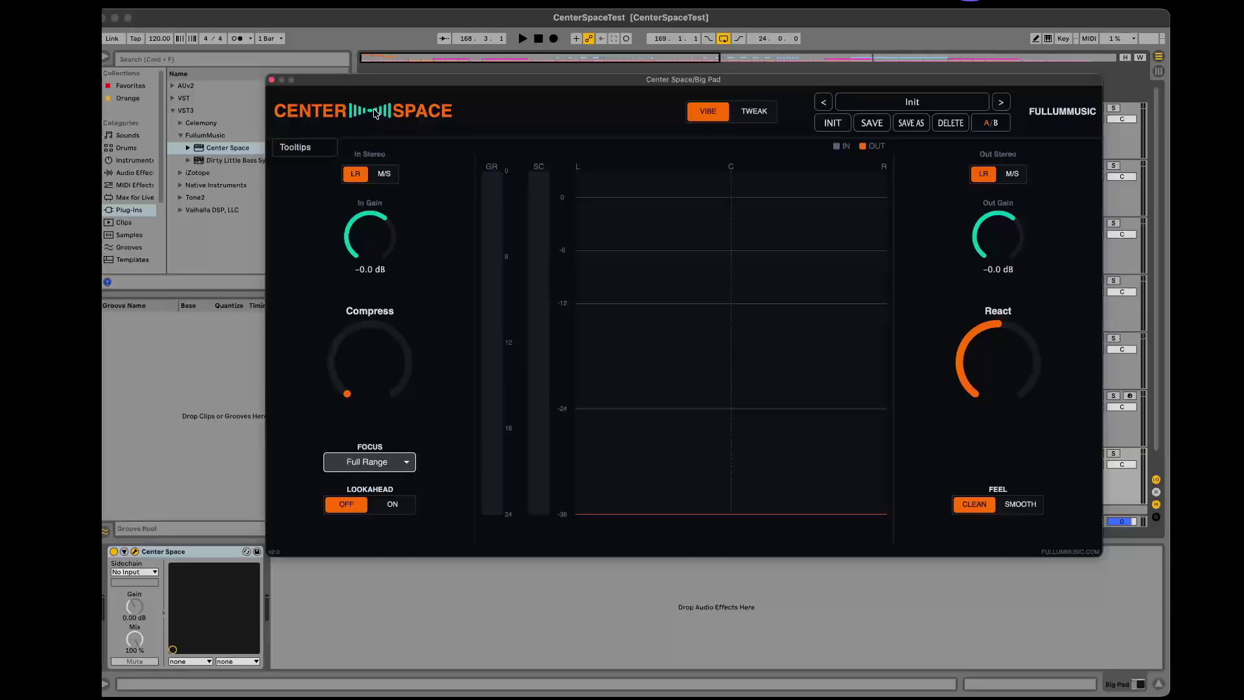
pyautogui.click(309, 149)
pyautogui.click(336, 115)
pyautogui.click(310, 150)
pyautogui.click(324, 122)
pyautogui.click(319, 141)
pyautogui.click(319, 128)
pyautogui.click(319, 147)
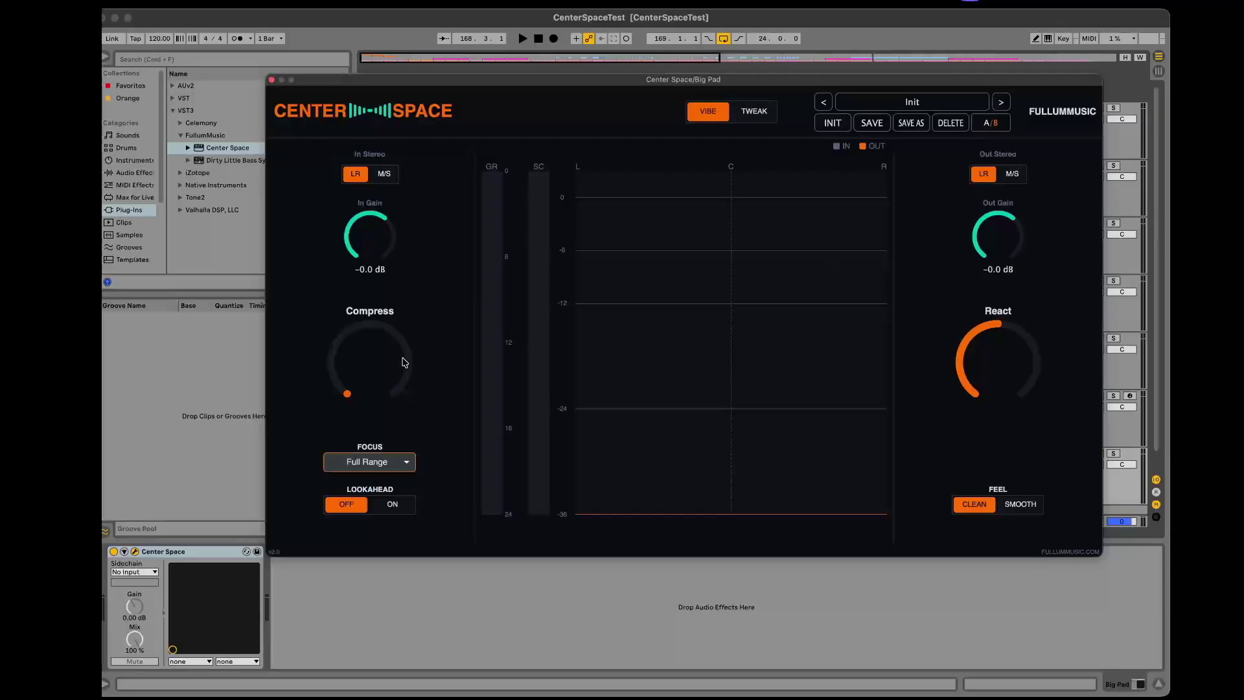
# - Raise the Compress amount in one A/B slot and alternate repeatedly between slots A and B to compare them
pyautogui.moveTo(403, 360); pyautogui.dragTo(416, 228)
pyautogui.click(984, 127)
pyautogui.click(984, 126)
pyautogui.click(985, 126)
pyautogui.click(984, 126)
pyautogui.click(984, 127)
pyautogui.click(985, 126)
pyautogui.click(985, 126)
# - In Tweak mode, set SC Gain -7.7 dB, Threshold -8.0 dB, SC HPF 95 Hz, SC LPF 4.41 kHz and Ratio 2.4:1, and switch between Vibe and Tweak
pyautogui.click(764, 111)
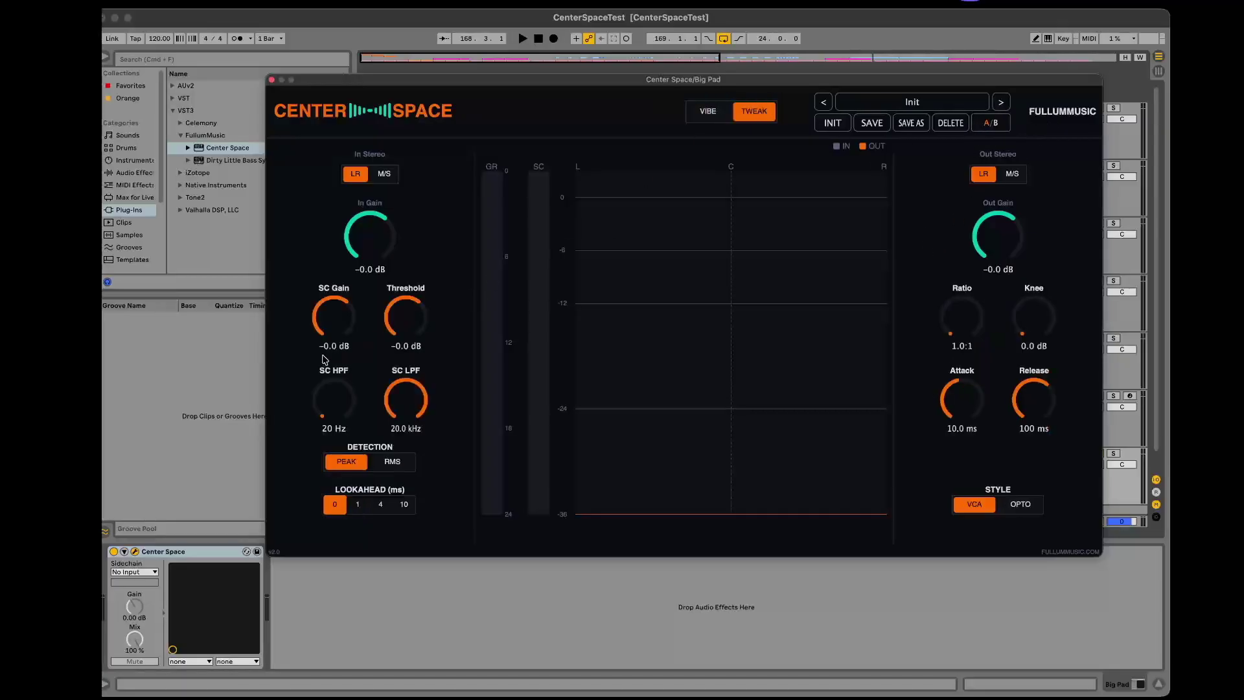
pyautogui.moveTo(329, 406); pyautogui.dragTo(329, 344)
pyautogui.moveTo(426, 323); pyautogui.dragTo(421, 416)
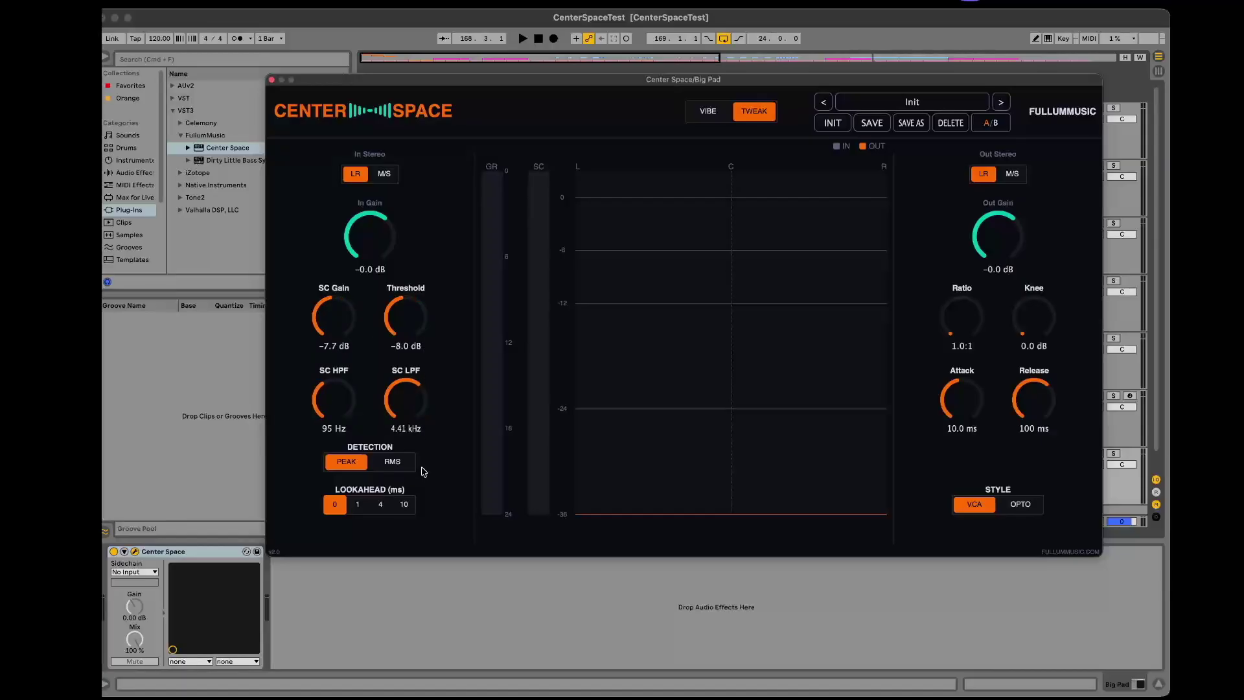
pyautogui.moveTo(965, 310); pyautogui.dragTo(968, 261)
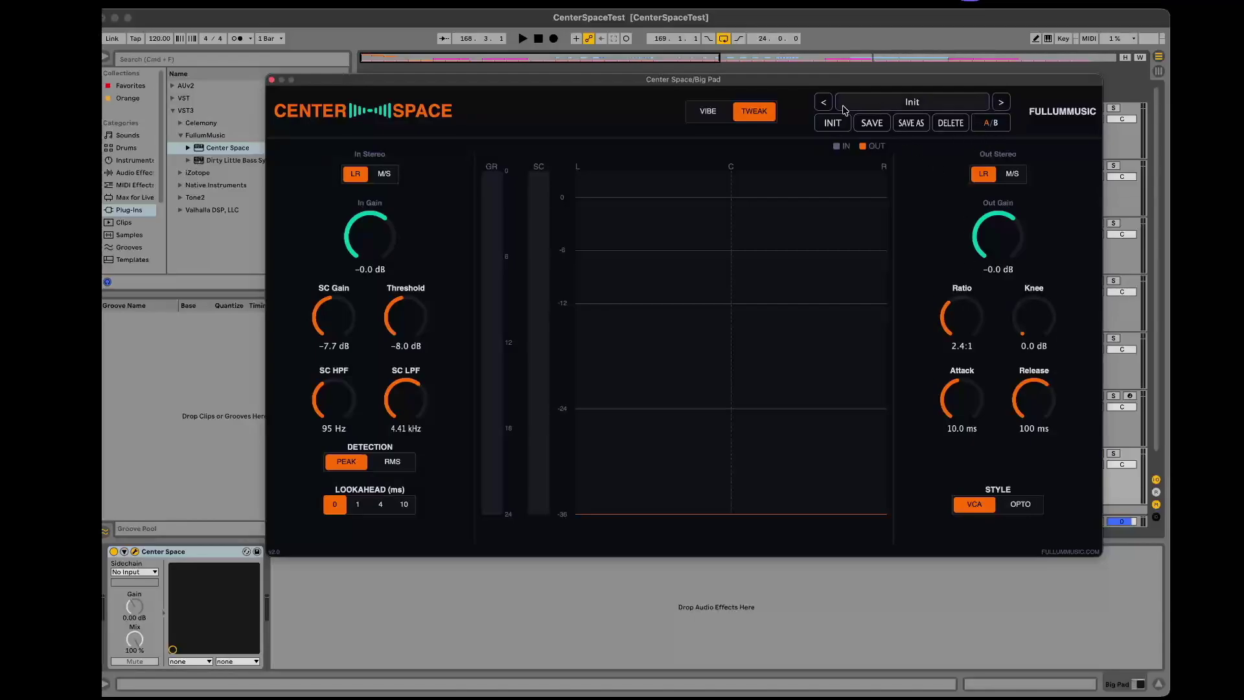
pyautogui.click(708, 112)
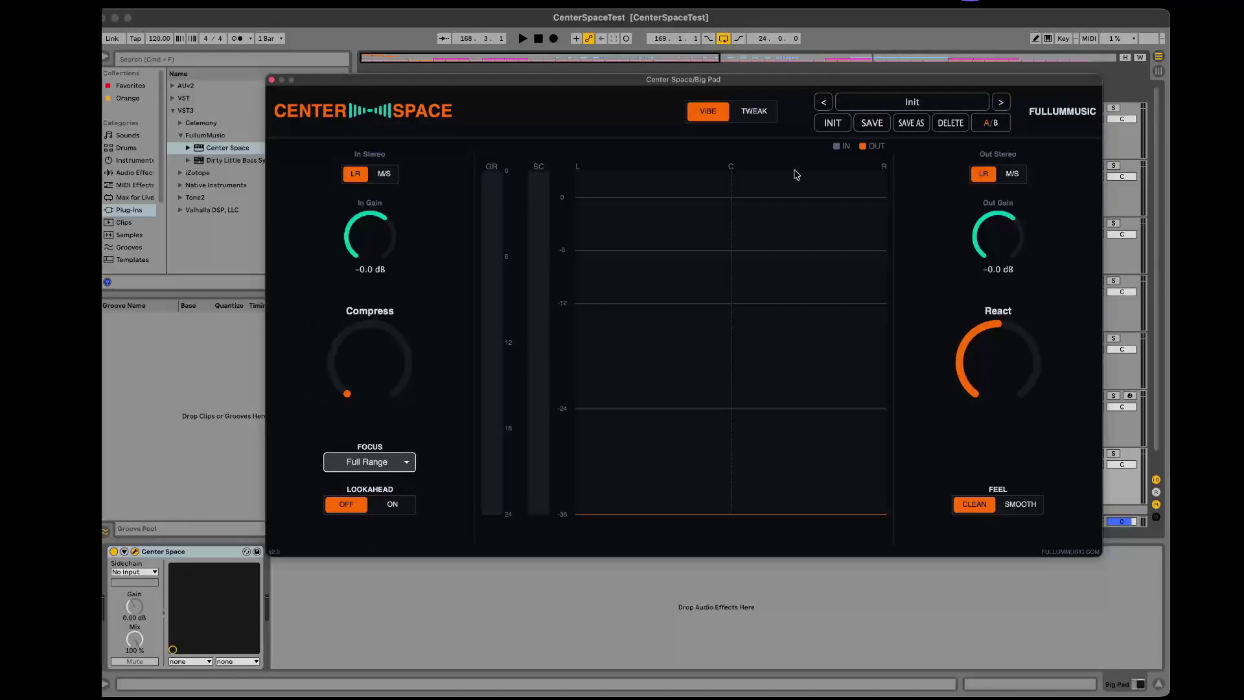
pyautogui.click(757, 115)
# - Browse the preset list, step forward and back through the presets, and reset the plugin to its Init state
pyautogui.click(979, 107)
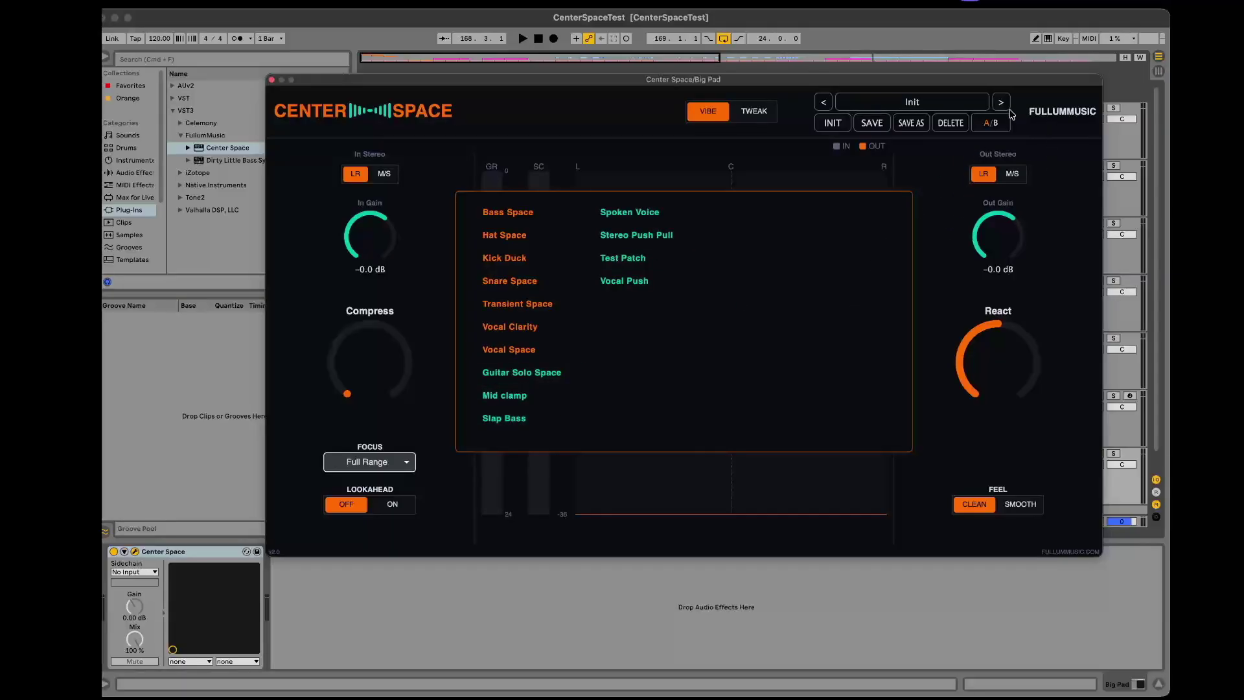
pyautogui.click(1041, 104)
pyautogui.click(823, 102)
pyautogui.click(1002, 103)
pyautogui.click(1002, 103)
pyautogui.click(1001, 103)
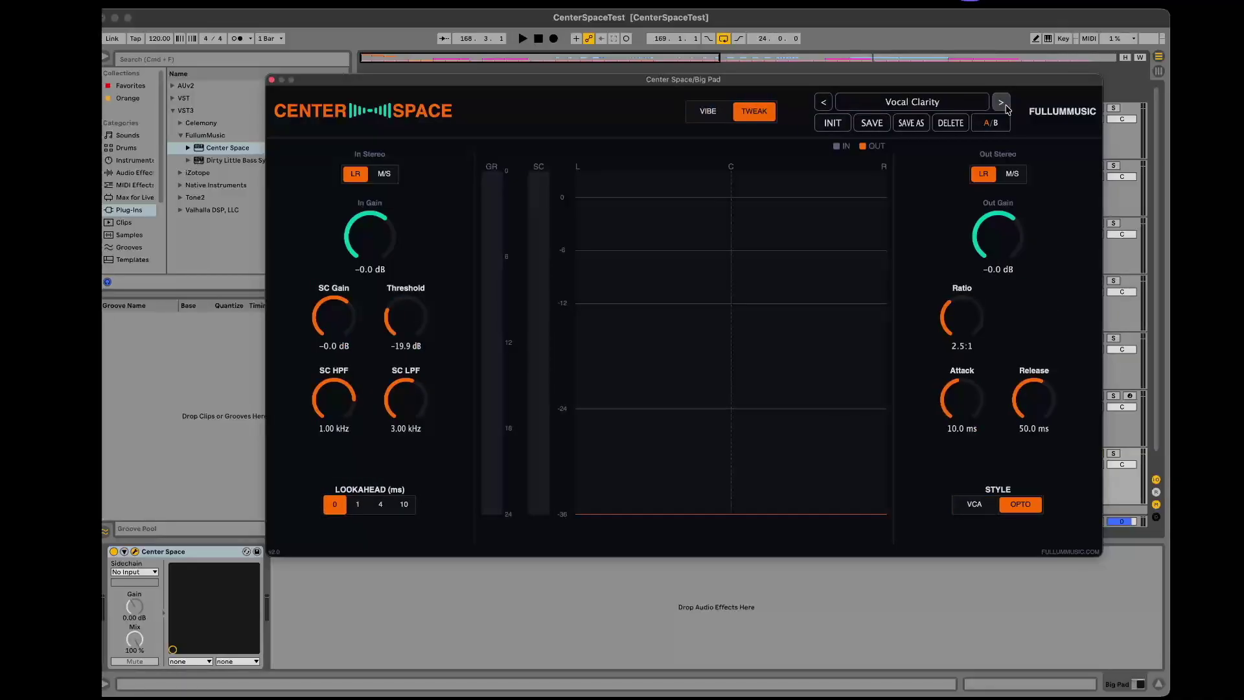
pyautogui.click(1001, 103)
pyautogui.click(1002, 103)
pyautogui.click(823, 102)
pyautogui.click(834, 126)
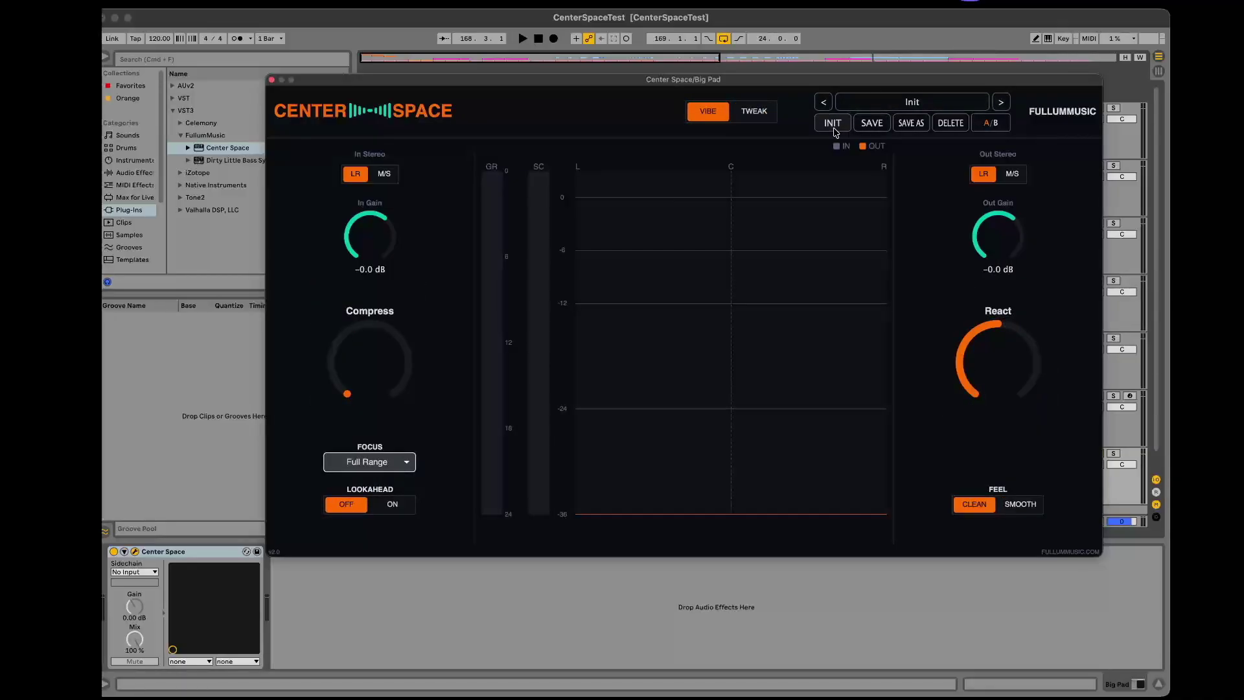
# - Try the patch Save and Save As options, cancelling each naming dialog without saving
pyautogui.click(862, 134)
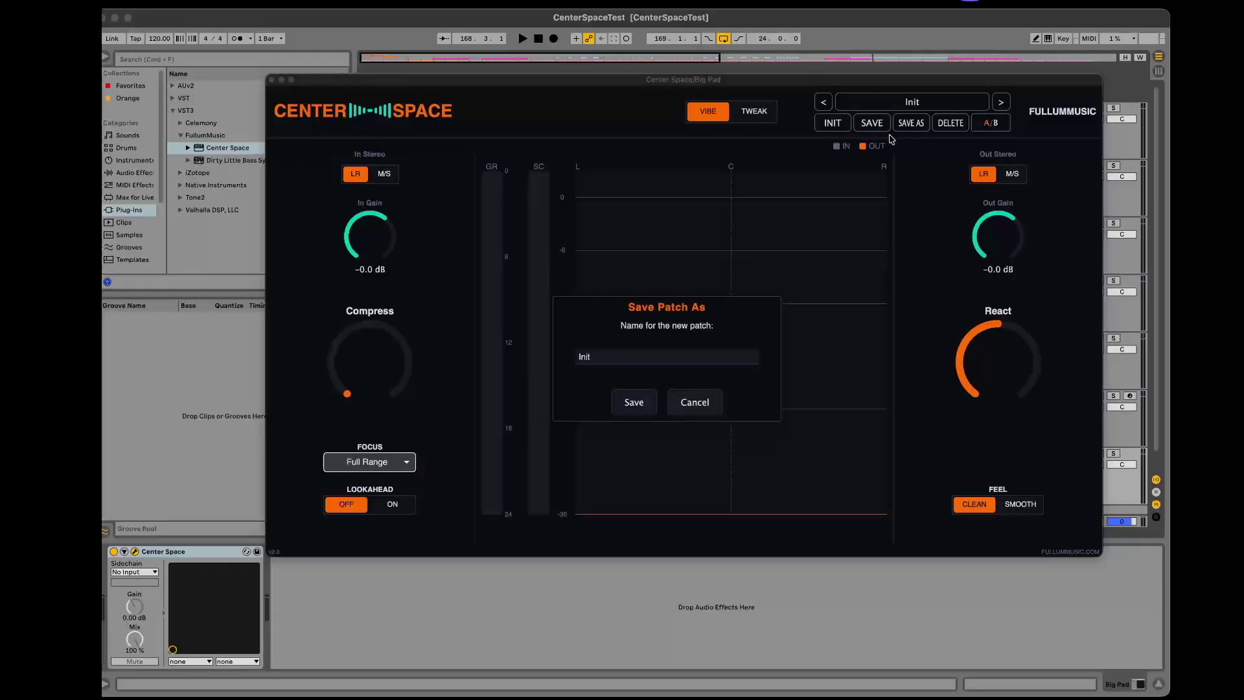
pyautogui.click(694, 401)
pyautogui.click(902, 124)
pyautogui.click(694, 403)
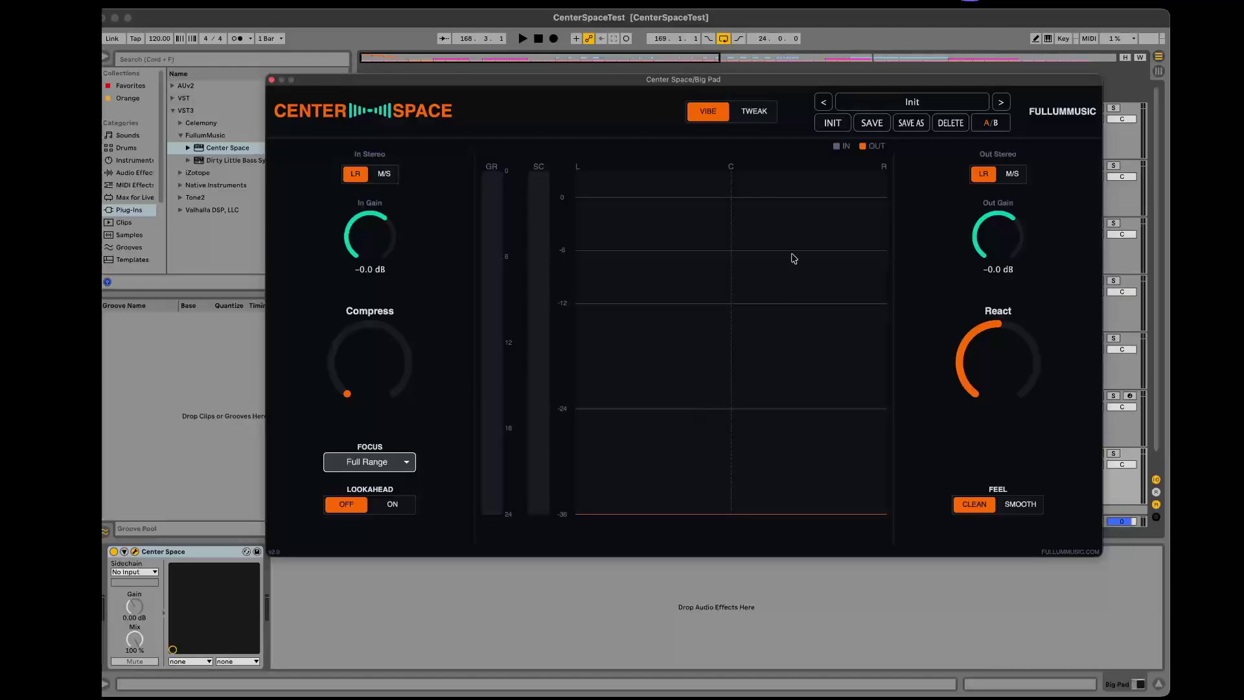
pyautogui.click(870, 124)
pyautogui.click(710, 400)
# - Load the Stereo Push Pull preset and set Threshold to -17.9 dB, SC Gain to -100.0 dB, SC HPF to 2.00 kHz and In Gain to 12.0 dB
pyautogui.click(982, 102)
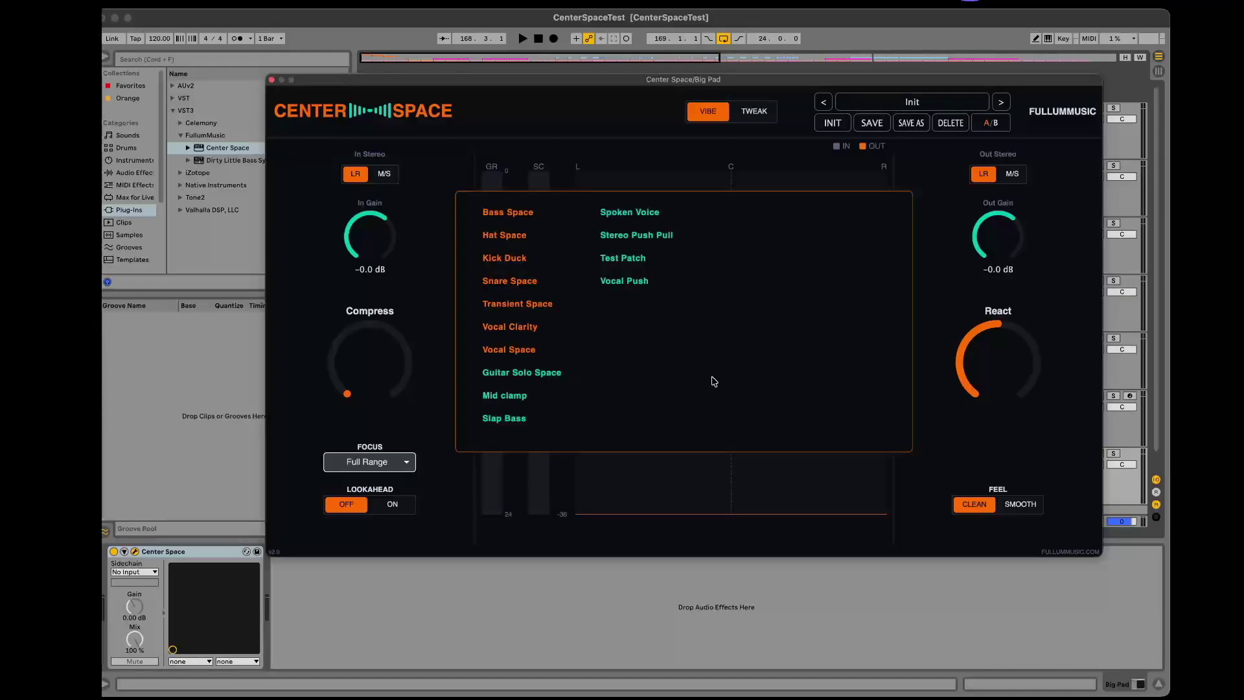
pyautogui.click(647, 238)
pyautogui.moveTo(337, 298); pyautogui.dragTo(332, 356)
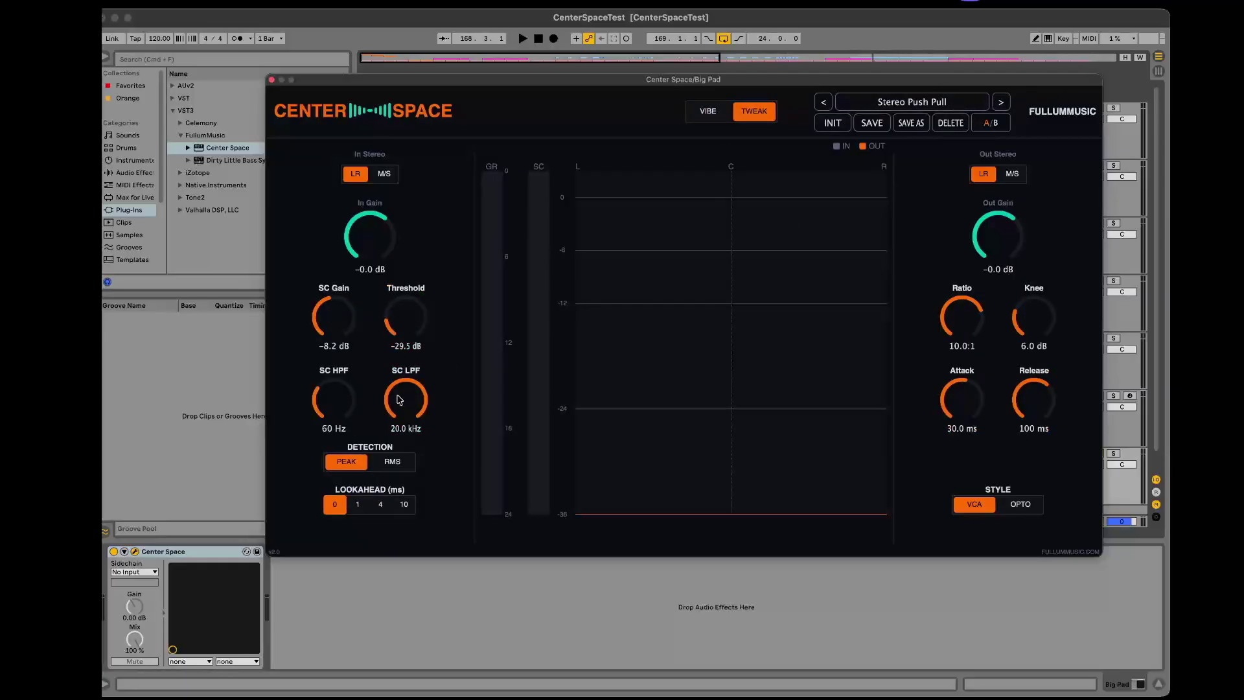
pyautogui.moveTo(410, 345); pyautogui.dragTo(388, 315)
pyautogui.click(910, 124)
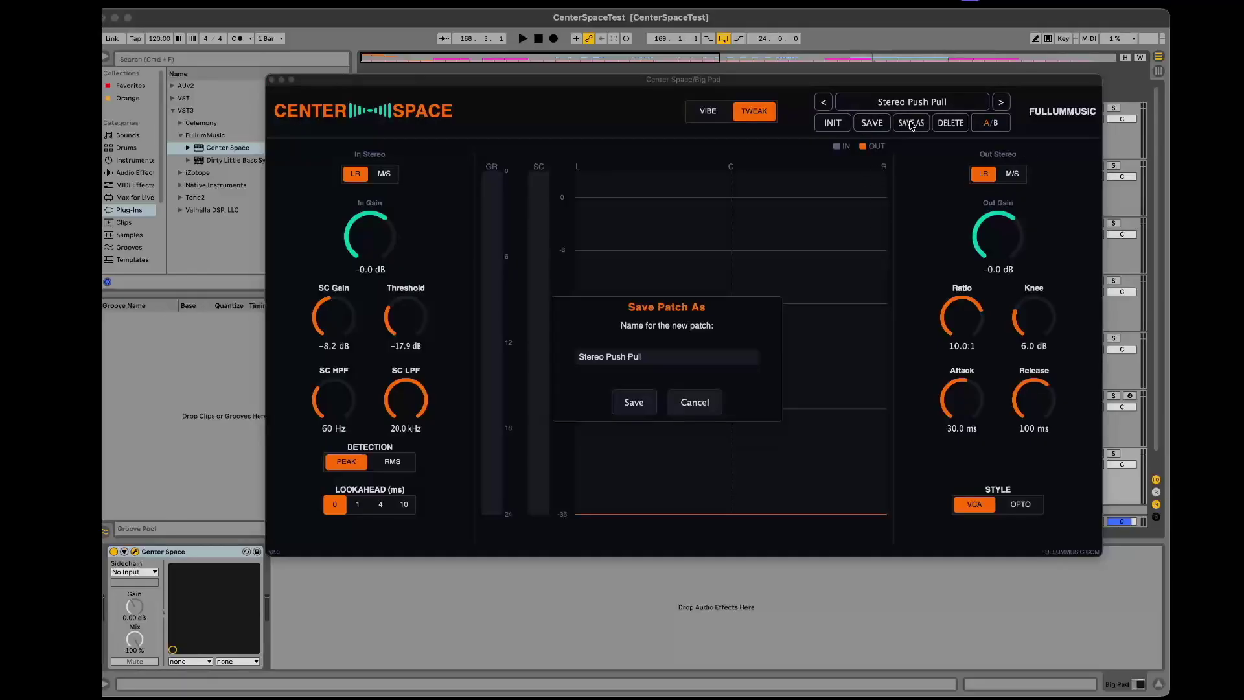
pyautogui.click(690, 403)
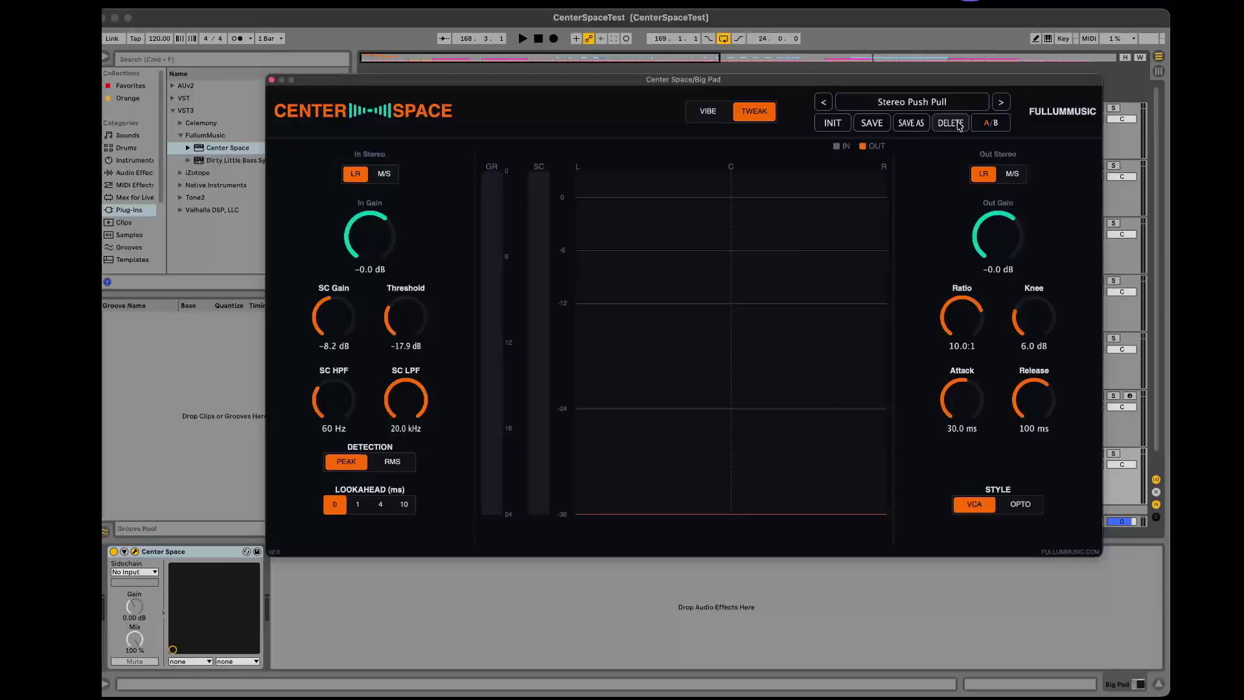
pyautogui.moveTo(374, 285); pyautogui.dragTo(411, 172)
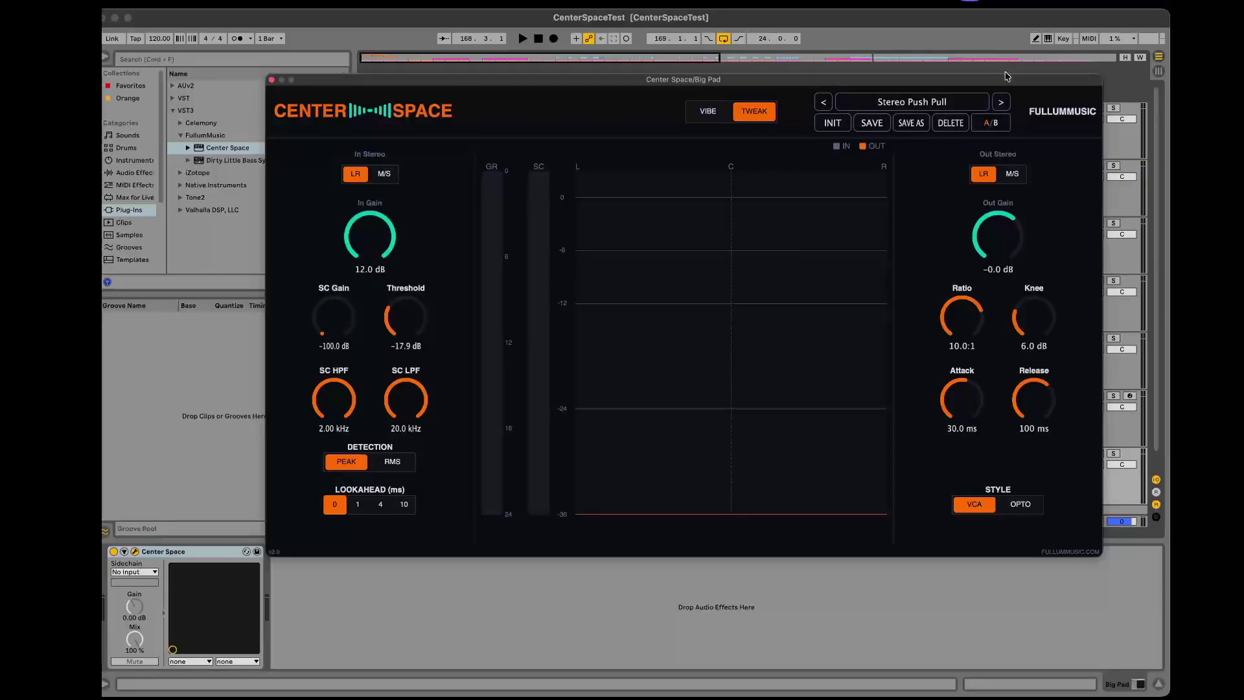
# - Save the modified settings as a new patch named Rando and delete that patch
pyautogui.click(927, 125)
pyautogui.click(677, 357)
pyautogui.write('Rando')
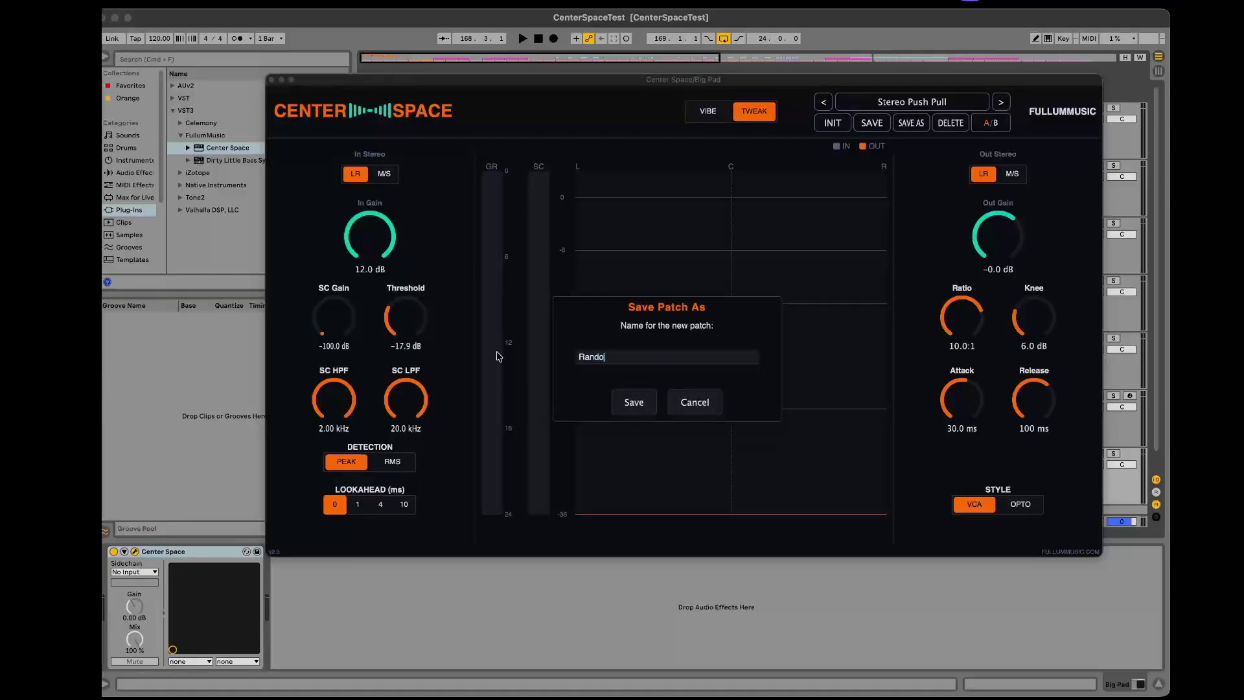
pyautogui.click(645, 393)
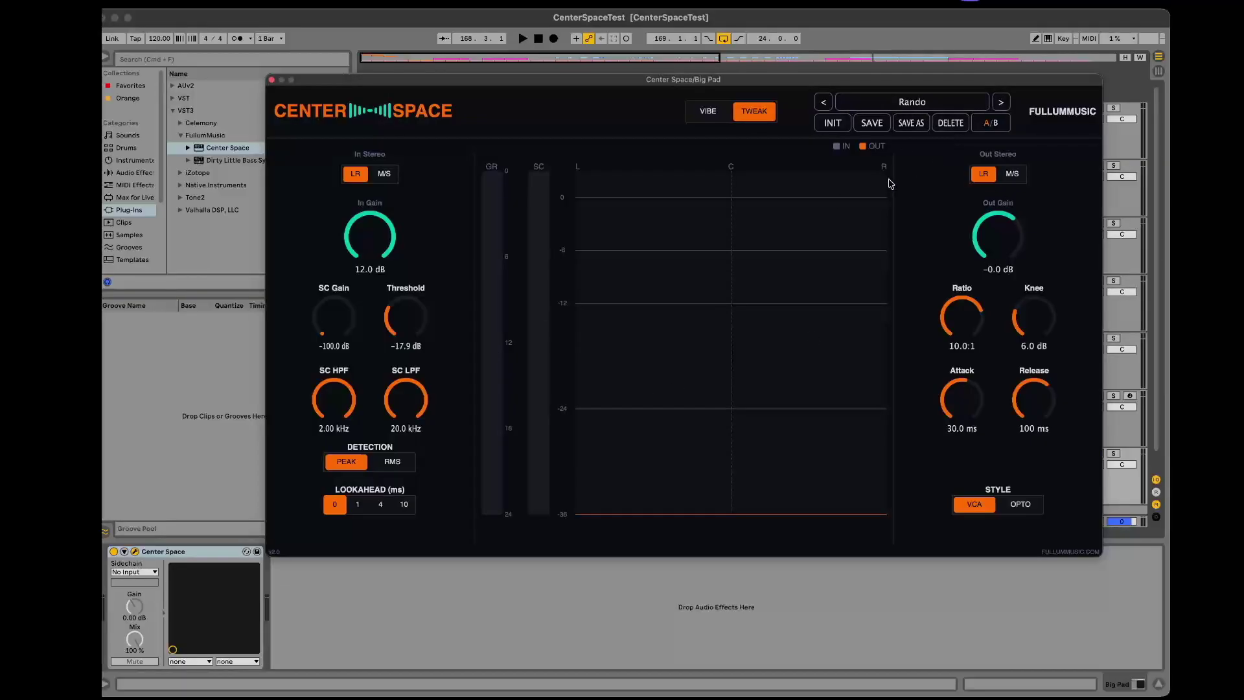
pyautogui.click(950, 123)
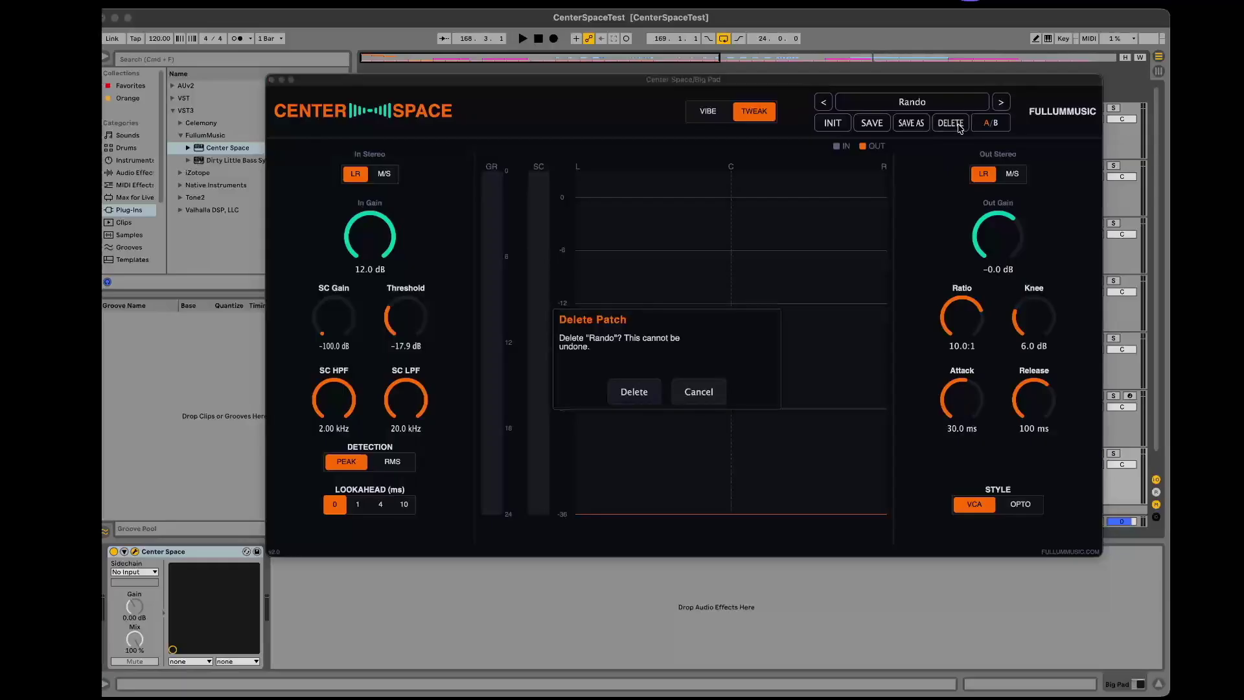
pyautogui.click(643, 395)
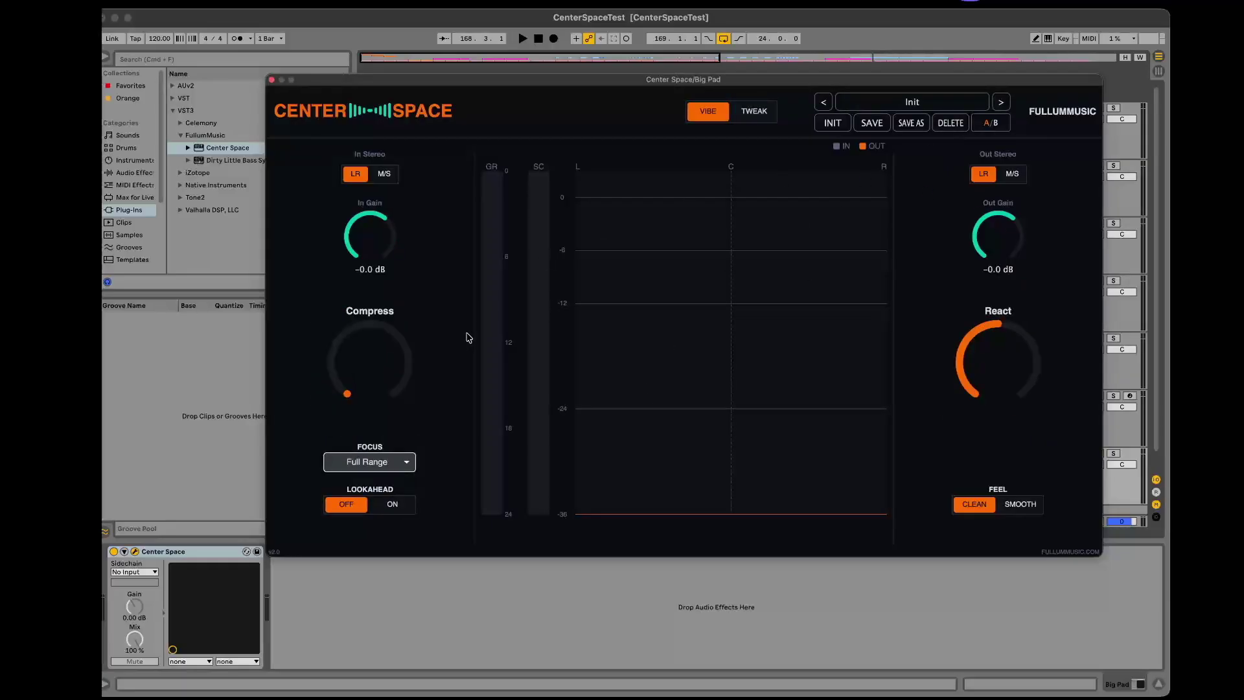
# - Raise Compress slightly and lower React in one A/B slot, and switch repeatedly between the slots to compare them
pyautogui.click(981, 134)
pyautogui.click(997, 133)
pyautogui.moveTo(388, 373); pyautogui.dragTo(387, 343)
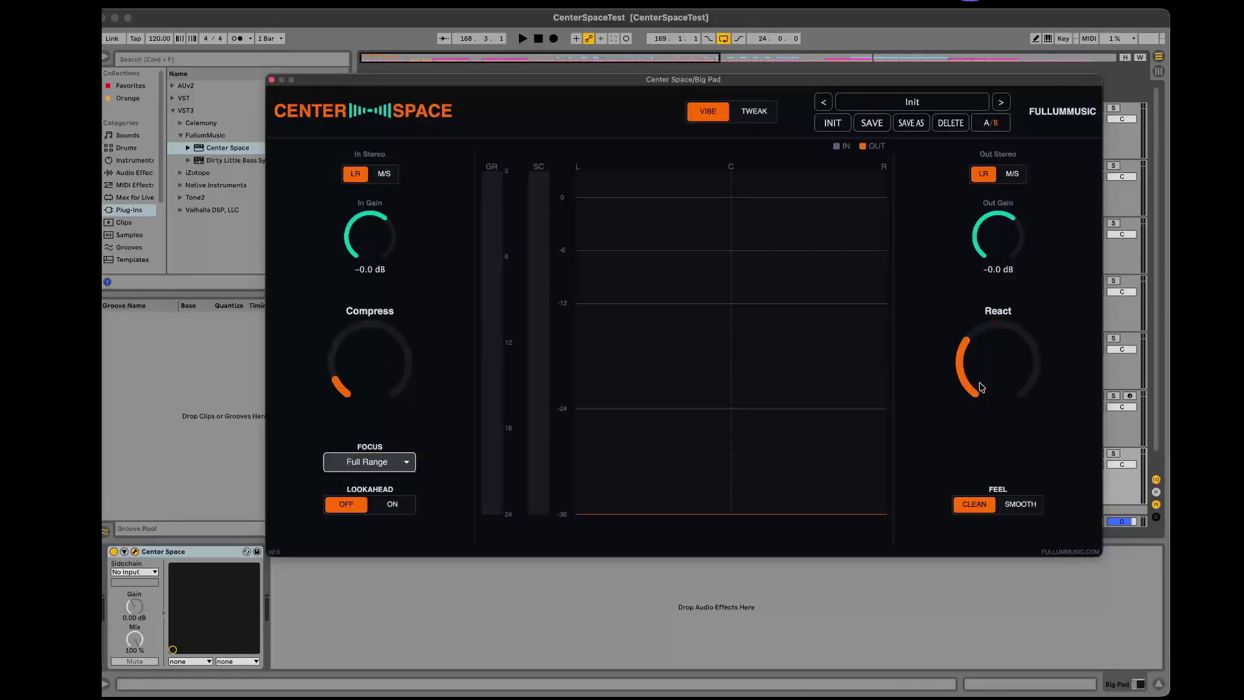
pyautogui.click(988, 126)
pyautogui.click(987, 125)
pyautogui.click(988, 125)
pyautogui.click(988, 125)
pyautogui.click(988, 125)
pyautogui.click(988, 125)
pyautogui.click(596, 383)
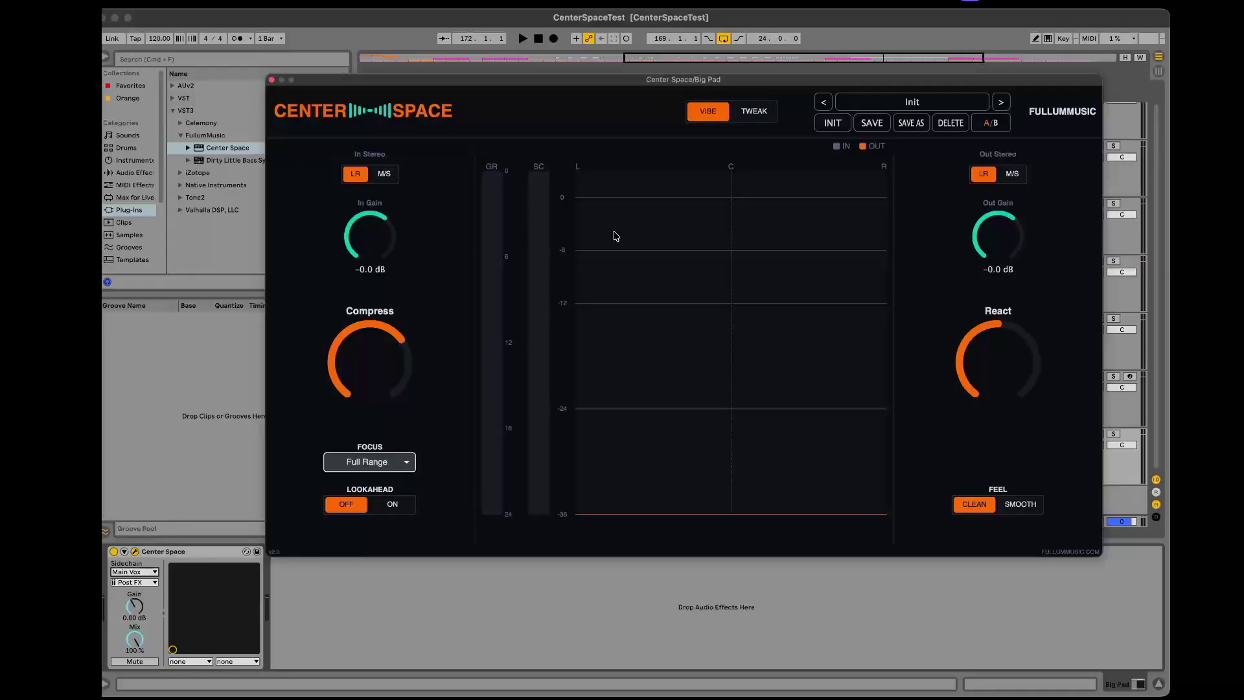
# - Start playback in Tweak mode and try SC Gain at 12.0 dB and -100.0 dB before resetting it to -0.0 dB
pyautogui.click(754, 111)
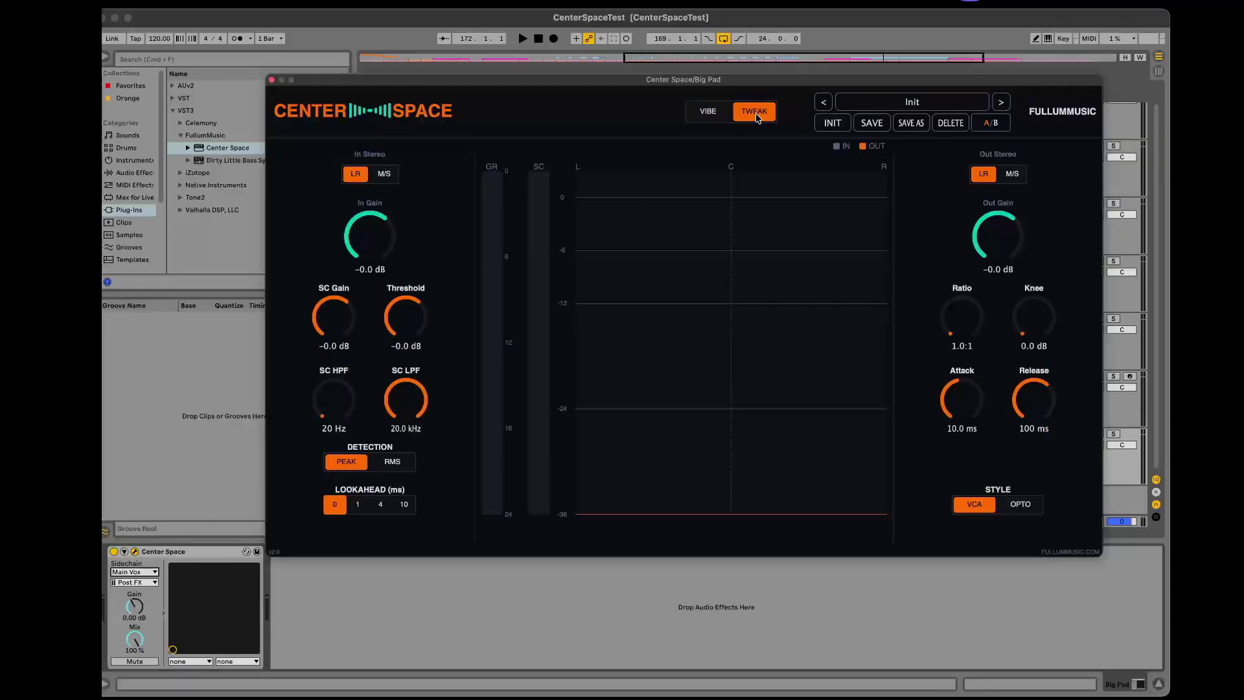
pyautogui.press('space')
pyautogui.moveTo(334, 317); pyautogui.dragTo(339, 272)
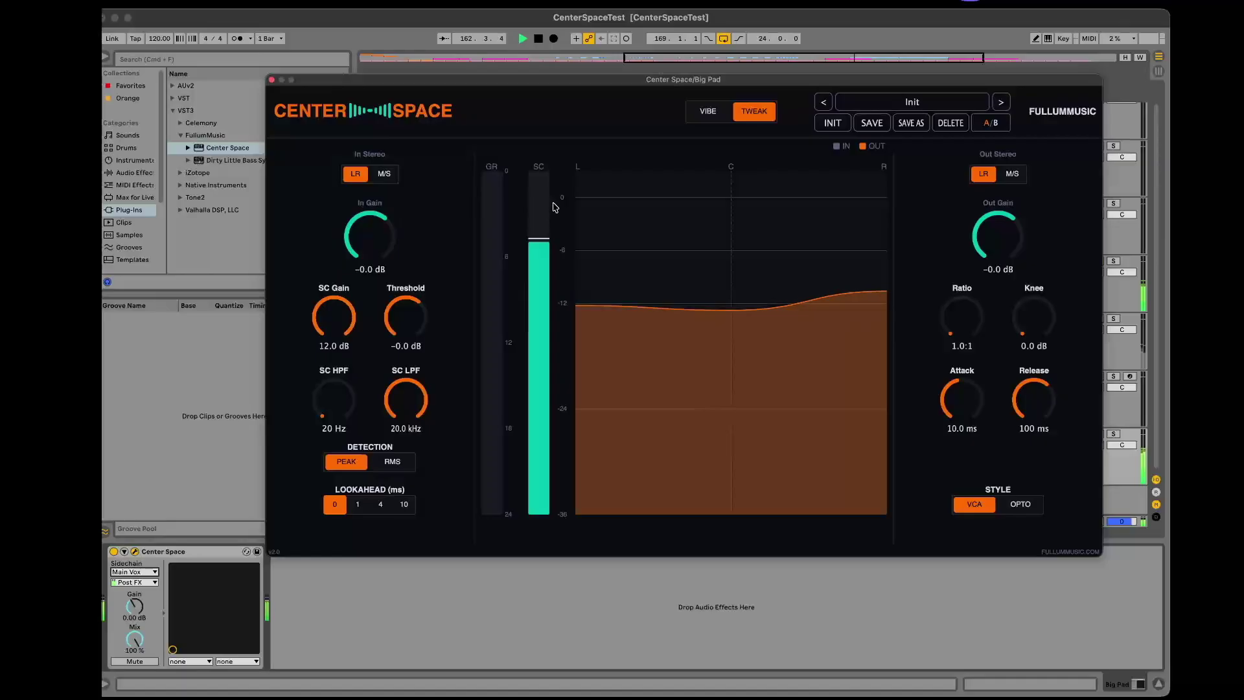
pyautogui.moveTo(333, 316); pyautogui.dragTo(337, 376)
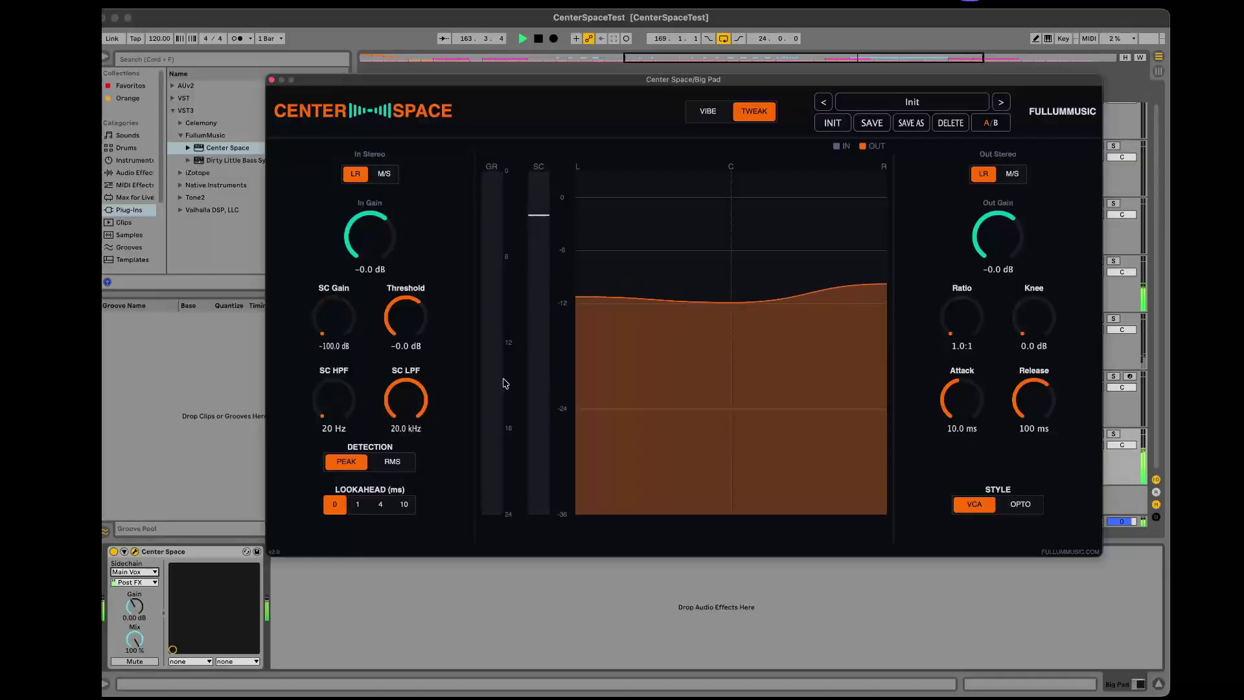
pyautogui.doubleClick(332, 317)
# - Lower the Threshold to -50.4 dB and raise the Ratio to 1.9:1 during playback
pyautogui.doubleClick(395, 319)
pyautogui.moveTo(395, 318); pyautogui.dragTo(426, 415)
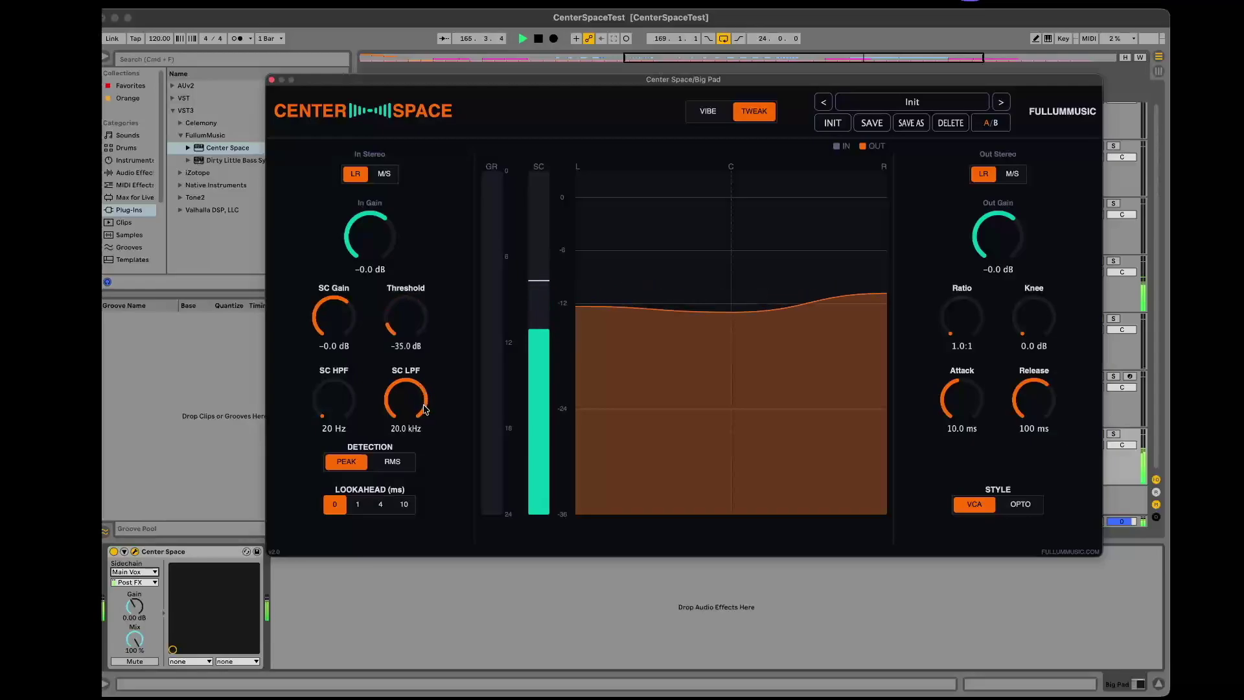
pyautogui.moveTo(394, 315); pyautogui.dragTo(394, 319)
pyautogui.moveTo(962, 316)
pyautogui.mouseDown()
pyautogui.moveTo(962, 261)
pyautogui.moveTo(965, 292)
pyautogui.mouseUp()
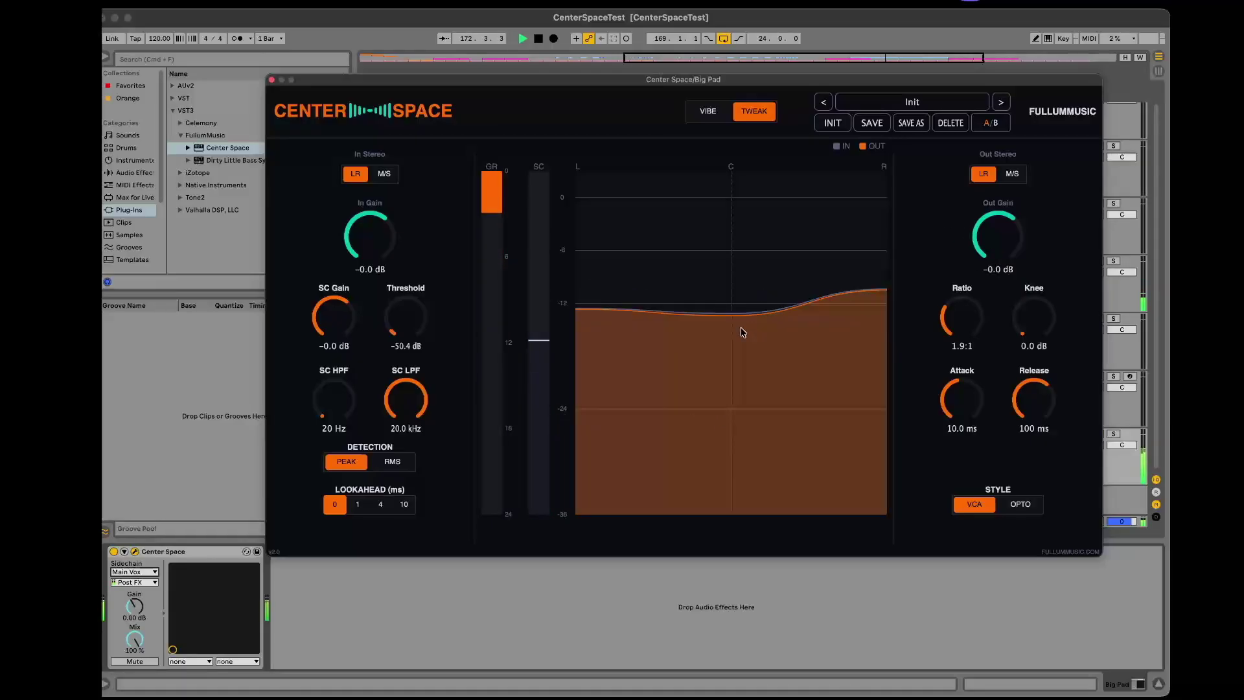
# - Set Out Gain to 5.4 dB, Attack to 34.6 ms and Release to 300 ms, and stop playback
pyautogui.moveTo(992, 254); pyautogui.dragTo(998, 226)
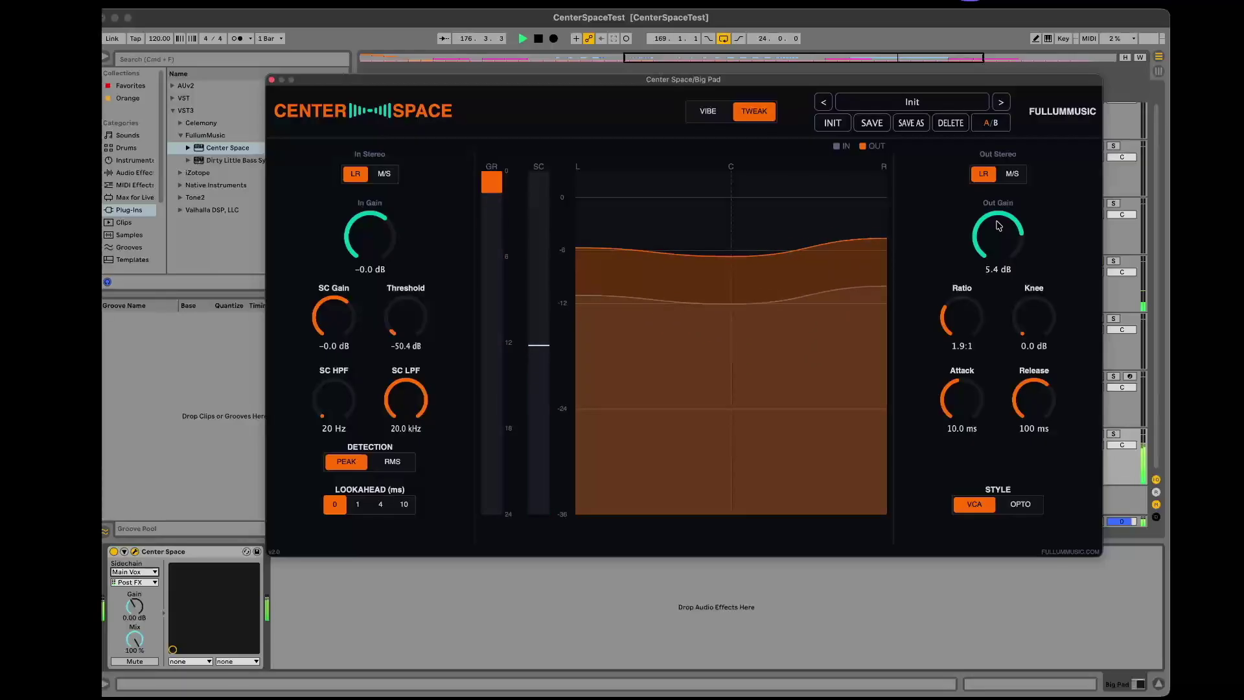
pyautogui.moveTo(967, 409); pyautogui.dragTo(1039, 385)
pyautogui.moveTo(968, 408); pyautogui.dragTo(969, 399)
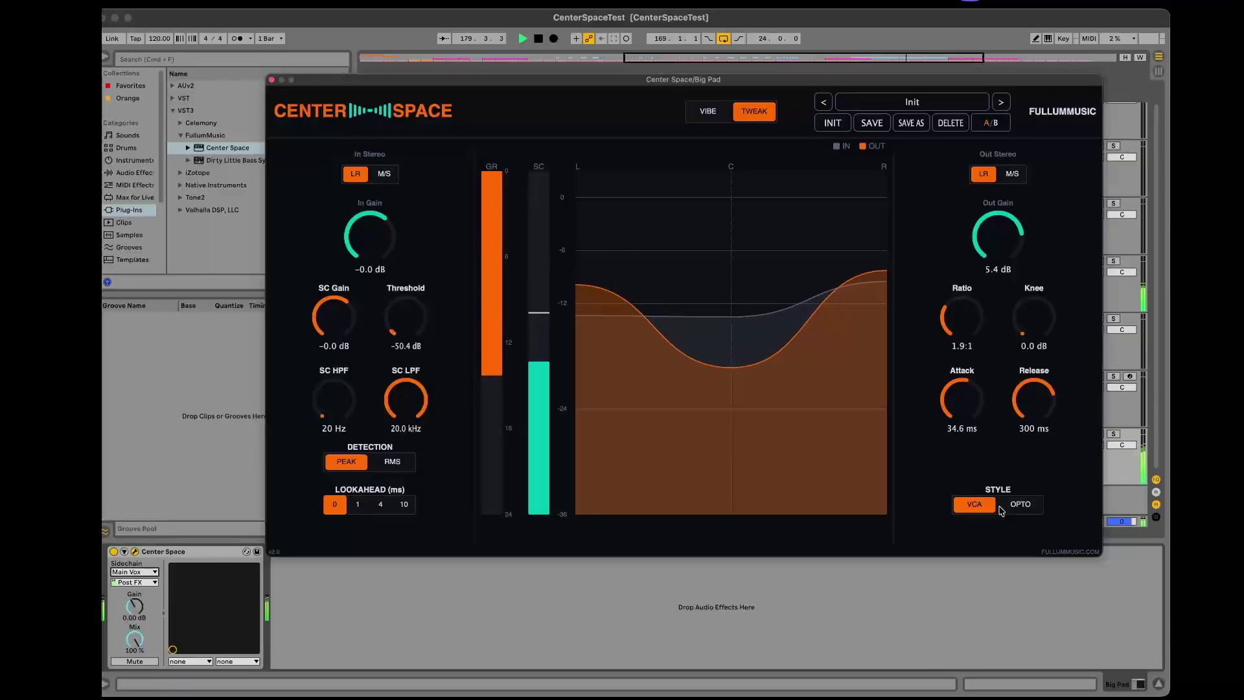
pyautogui.press('space')
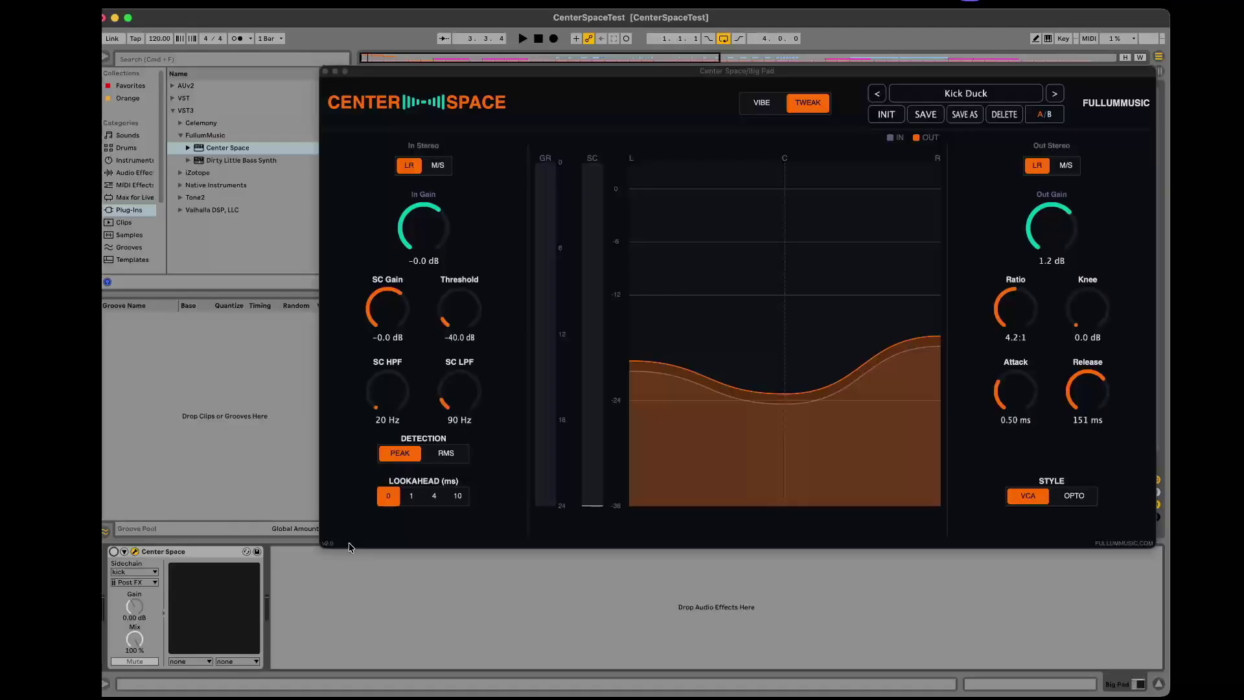
# - Play the kick loop with the Kick Duck preset, enable the Center Space device during playback, and stop the transport
pyautogui.press('space')
pyautogui.click(115, 551)
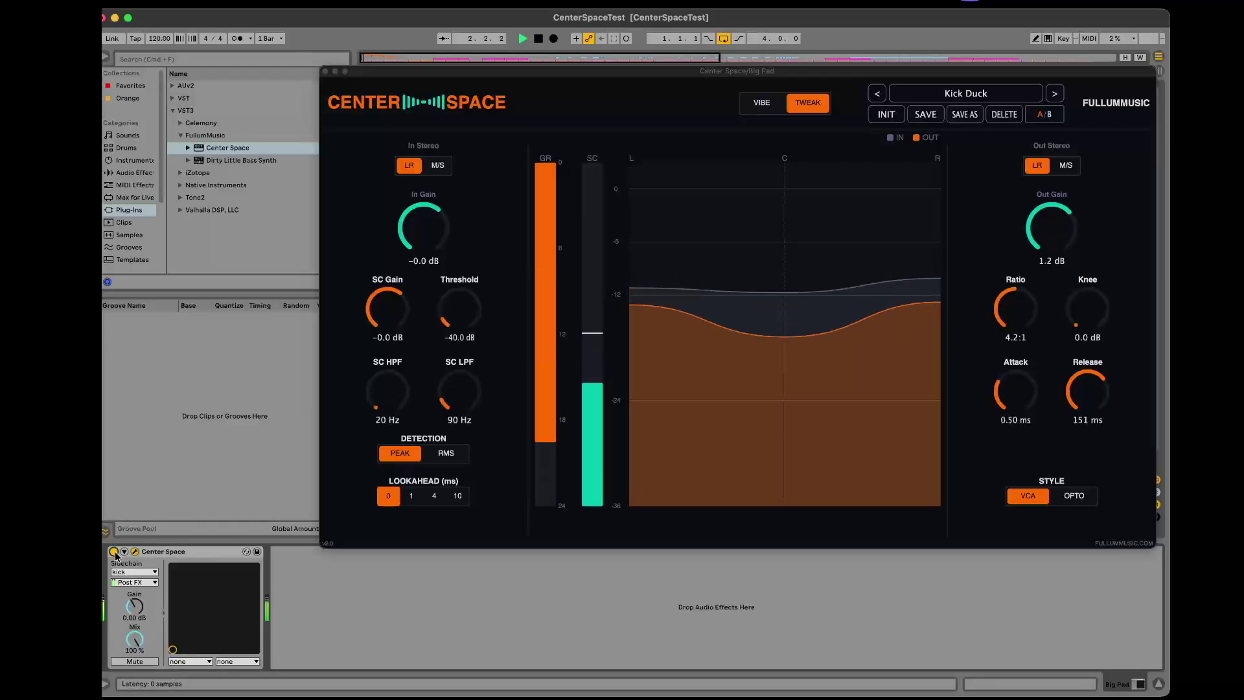
pyautogui.press('space')
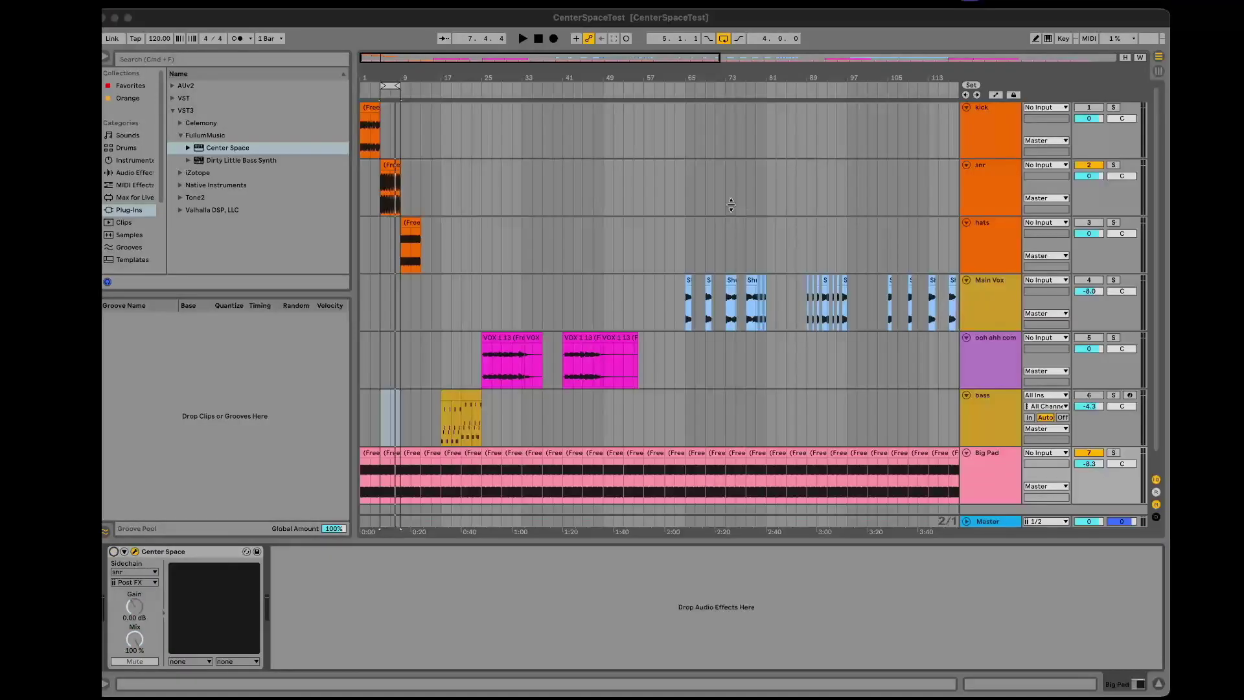
# - Play the snare loop and switch the Center Space device on the Big Pad track on and off, leaving it on
pyautogui.click(563, 152)
pyautogui.moveTo(570, 197); pyautogui.dragTo(619, 52)
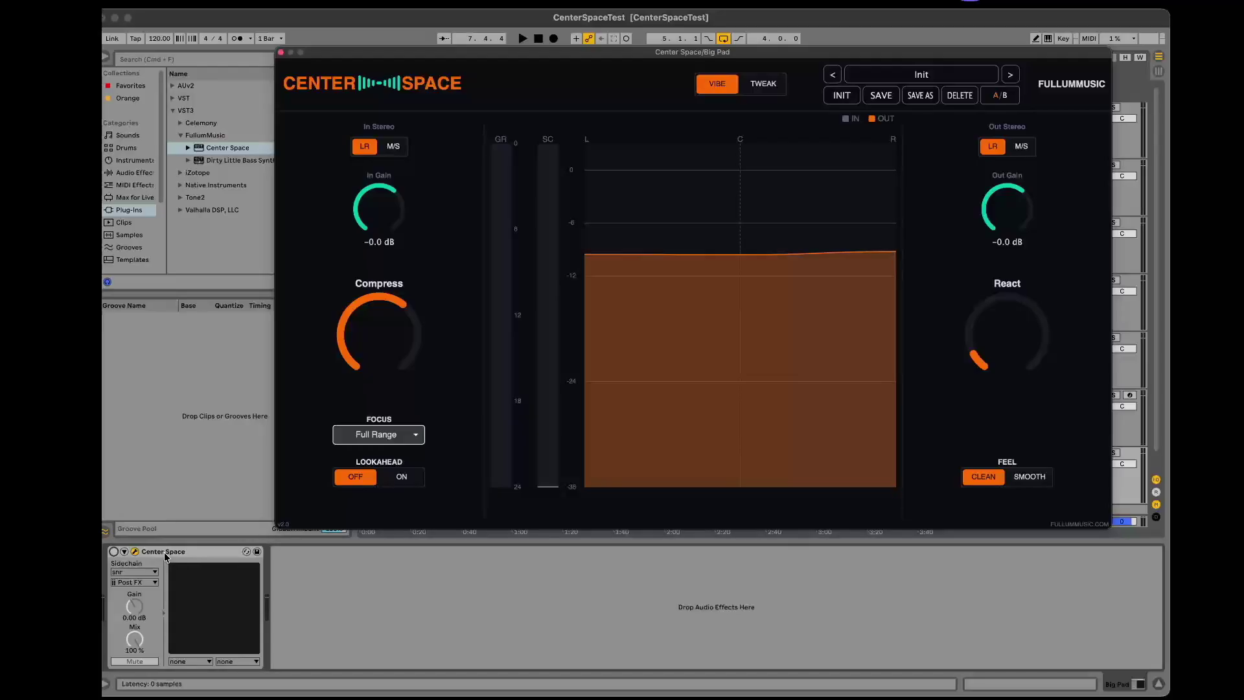
pyautogui.press('space')
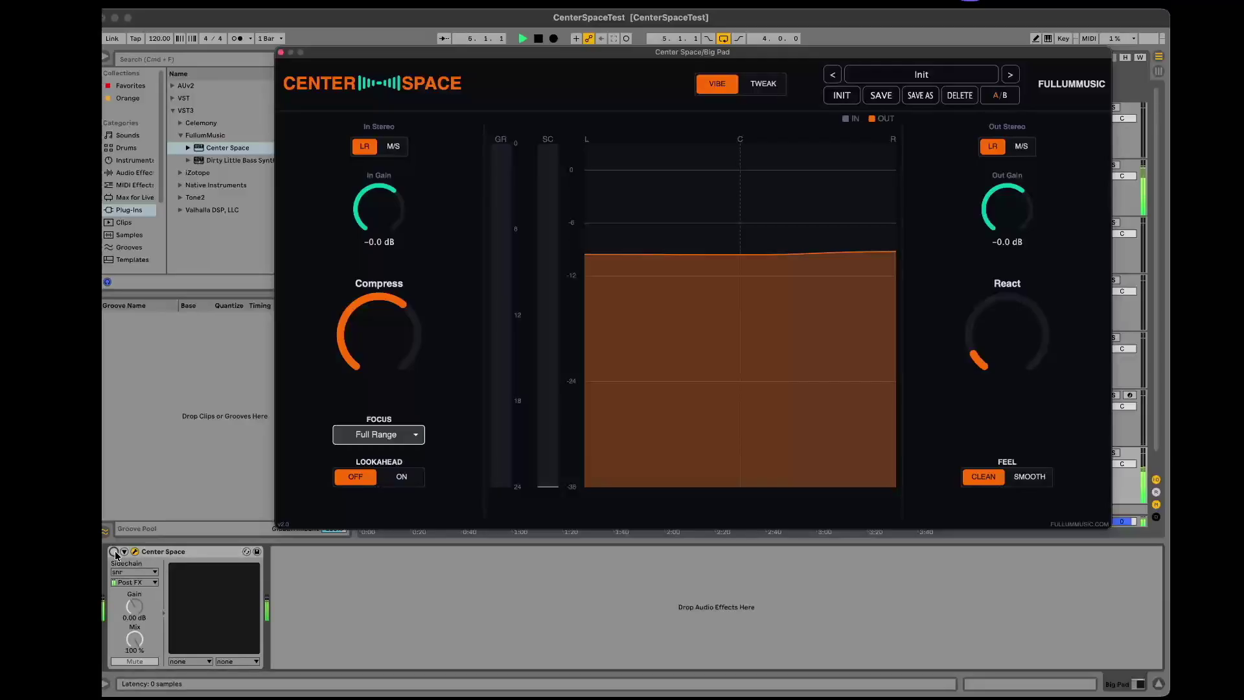
pyautogui.click(114, 552)
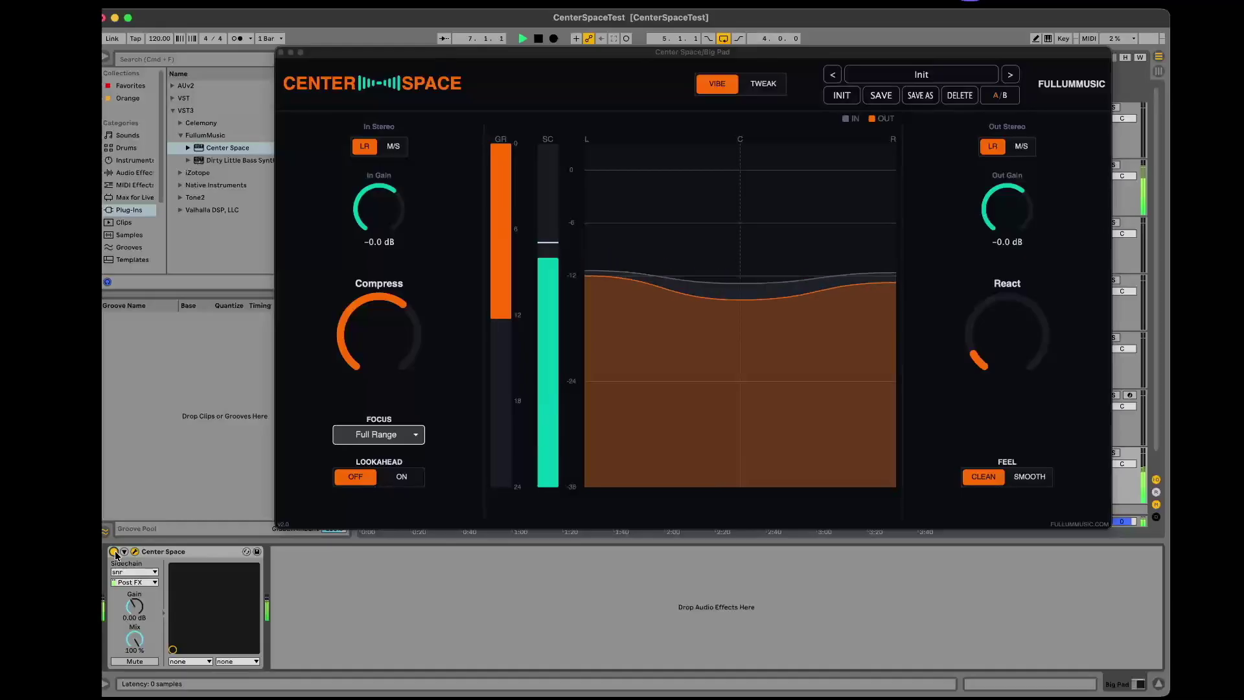
pyautogui.click(114, 552)
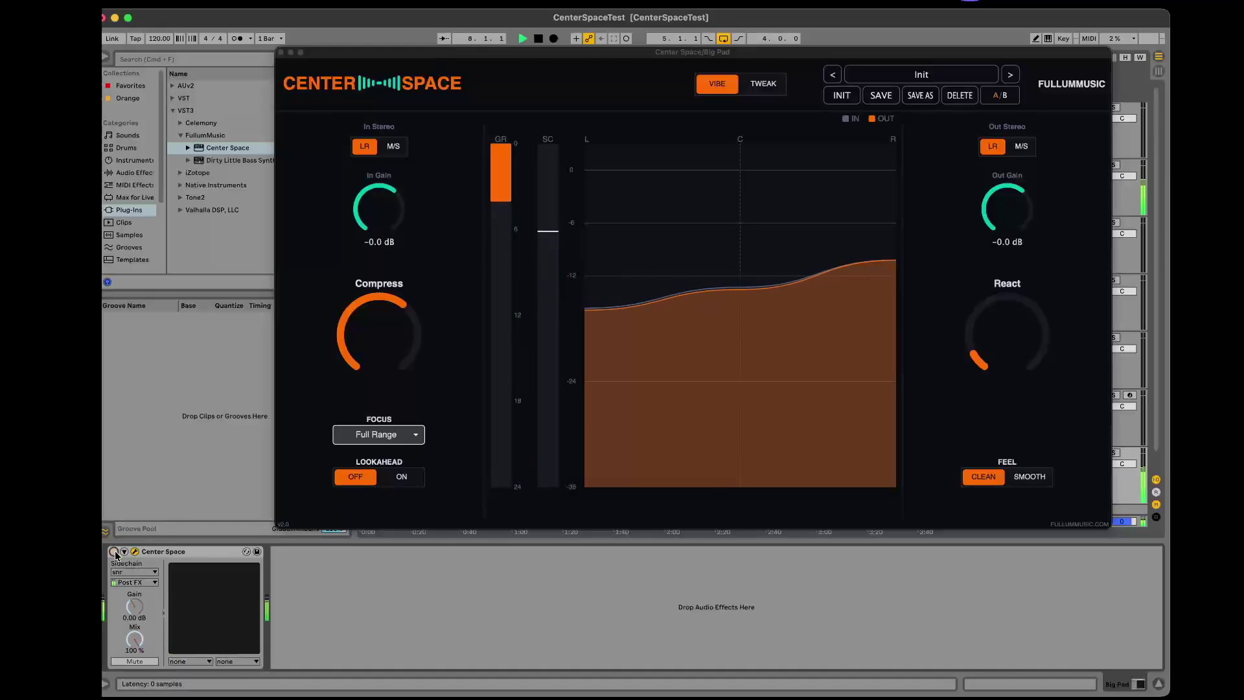
pyautogui.click(114, 552)
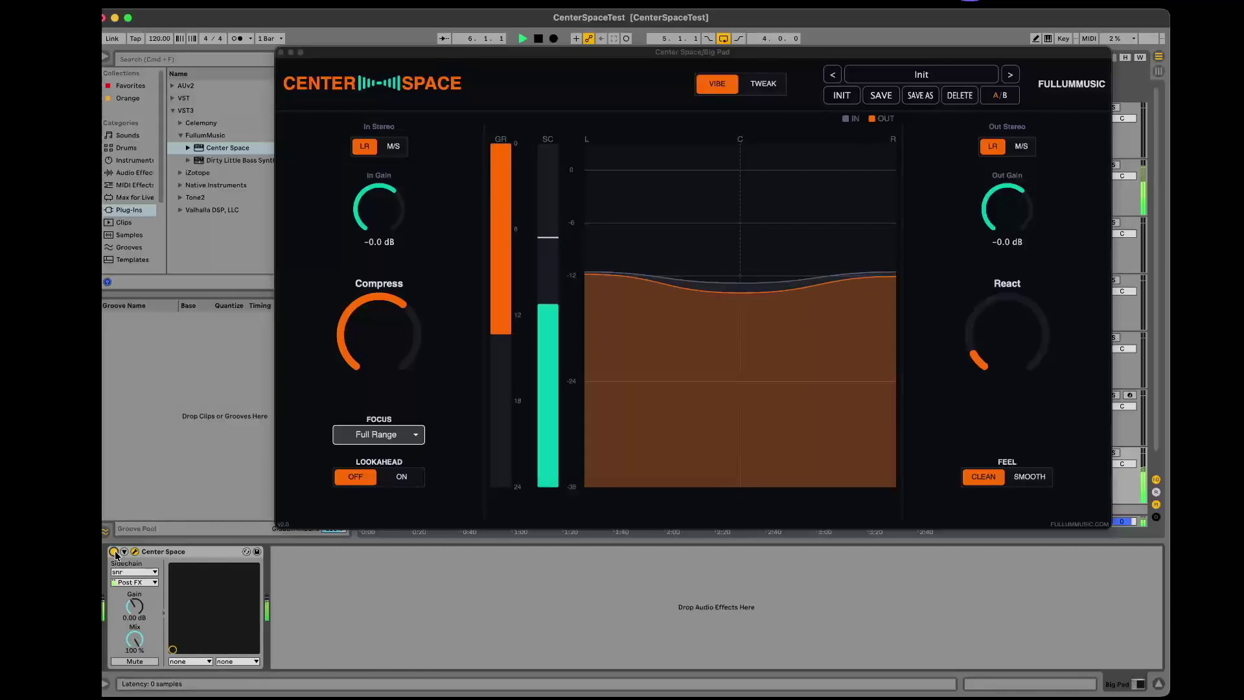
# - Bypass and re-enable the Center Space device during the snare loop to compare the sound, and stop playback
pyautogui.click(114, 552)
pyautogui.click(114, 552)
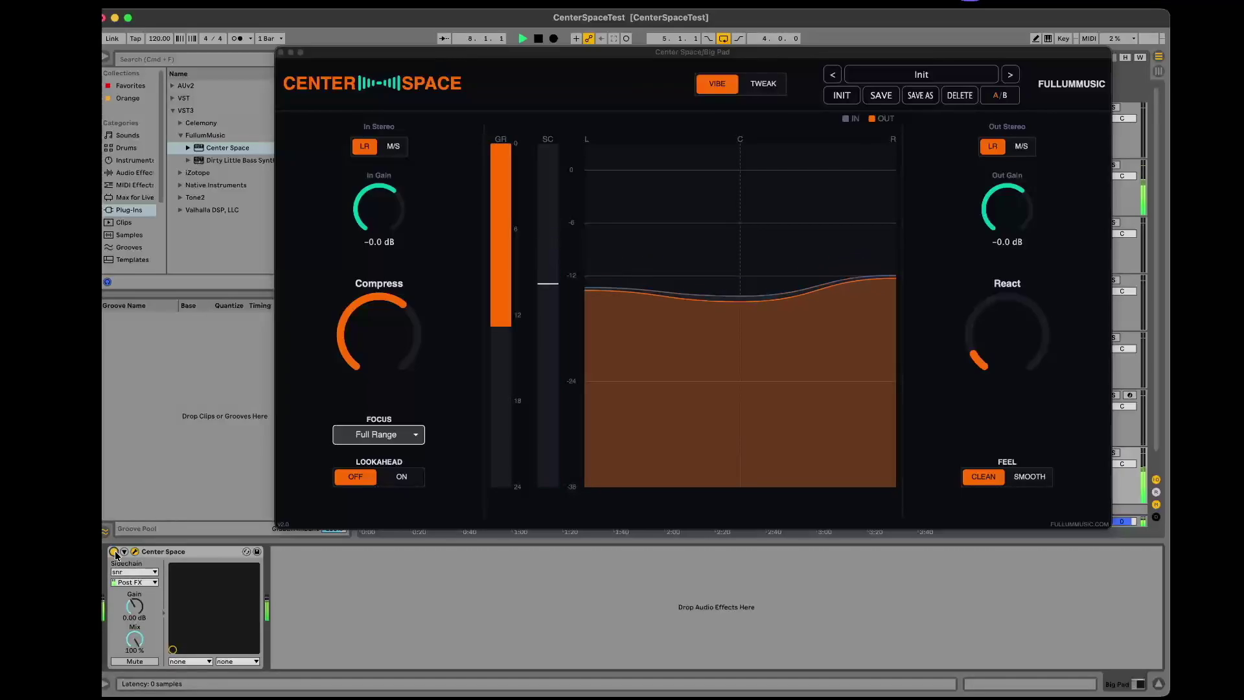
pyautogui.press('space')
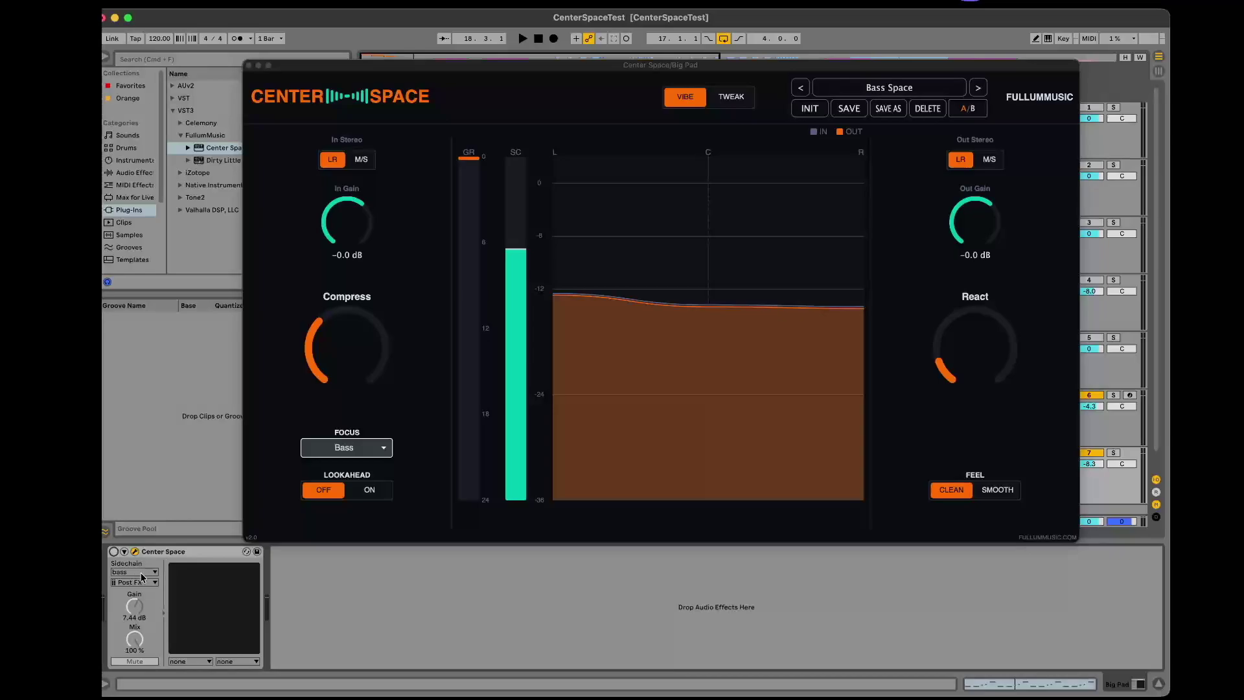
# - Play the bass loop with the Bass Space preset, switch Center Space on and off repeatedly to compare, leave it on and stop playback
pyautogui.press('space')
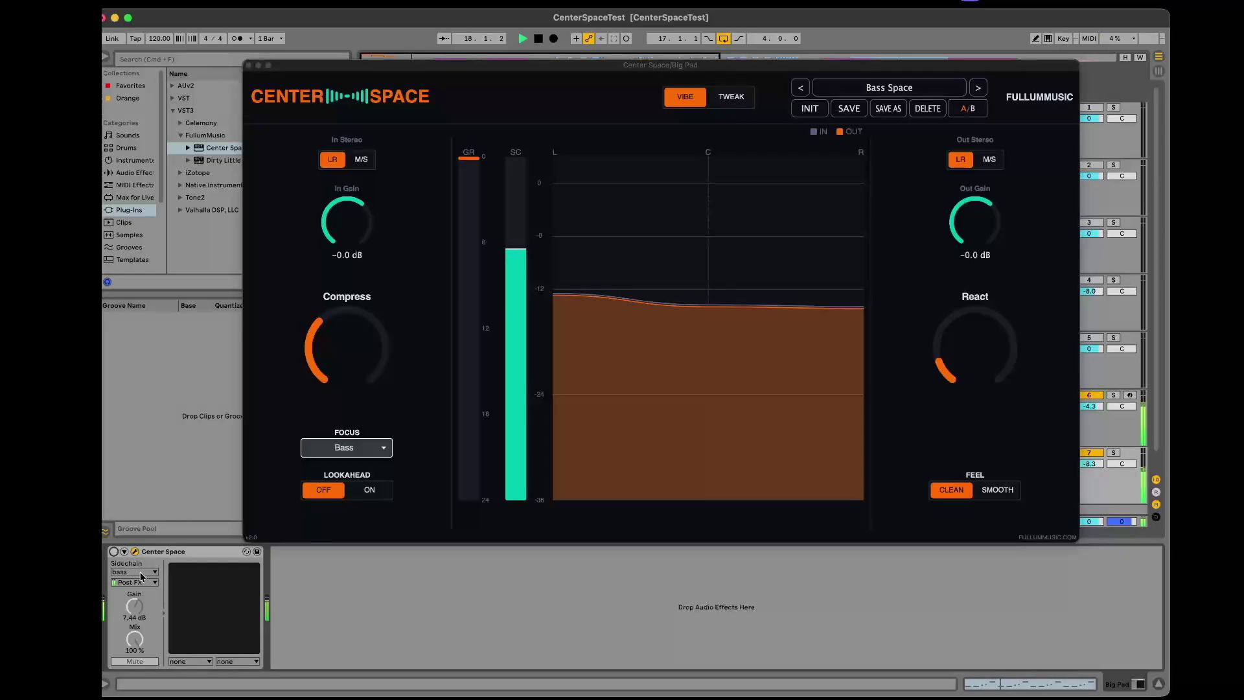
pyautogui.click(114, 552)
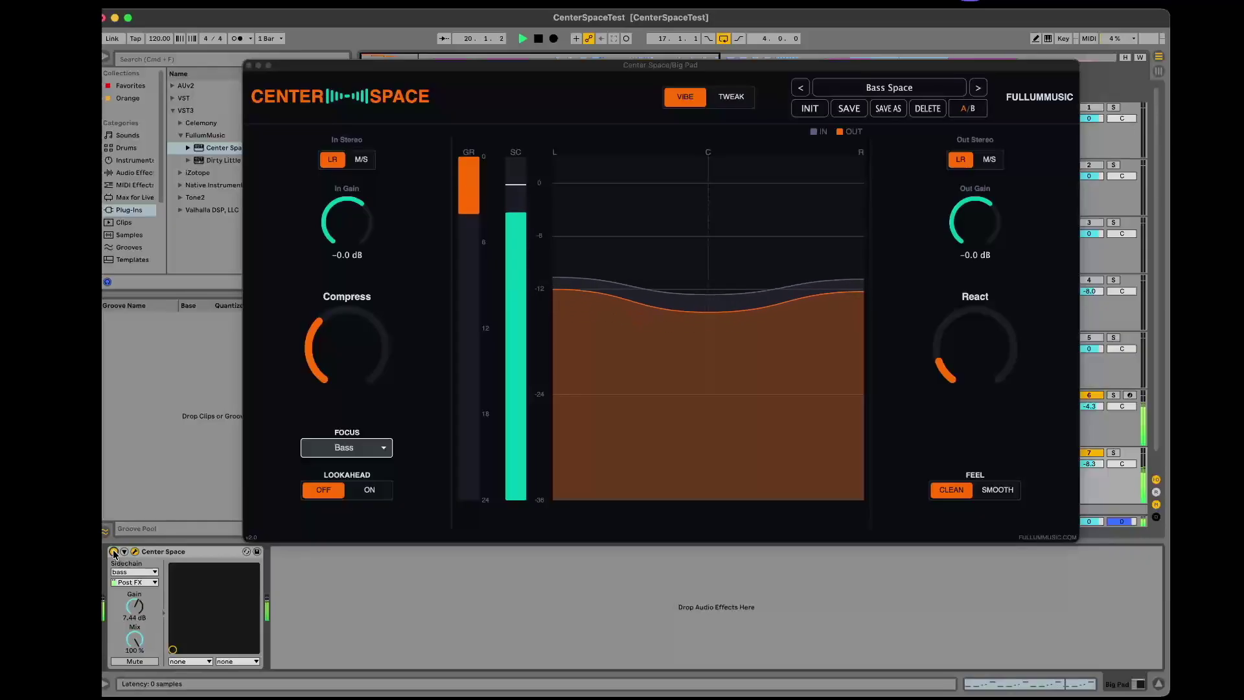
pyautogui.click(115, 553)
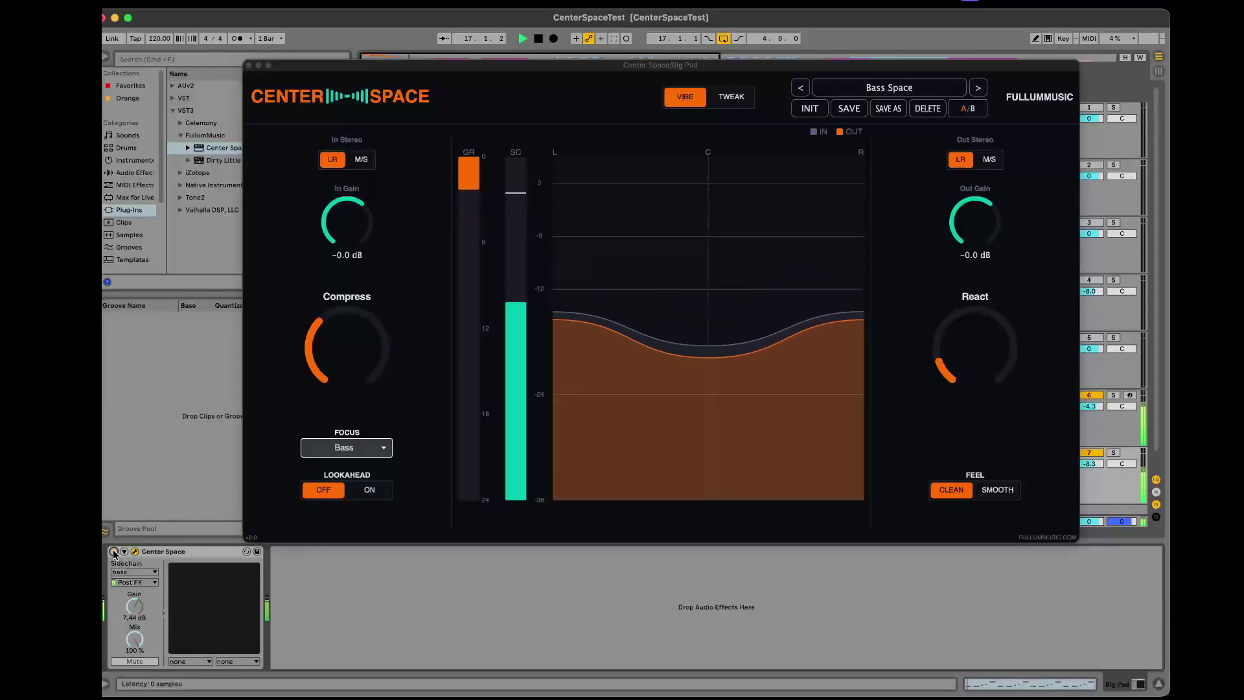
pyautogui.click(115, 553)
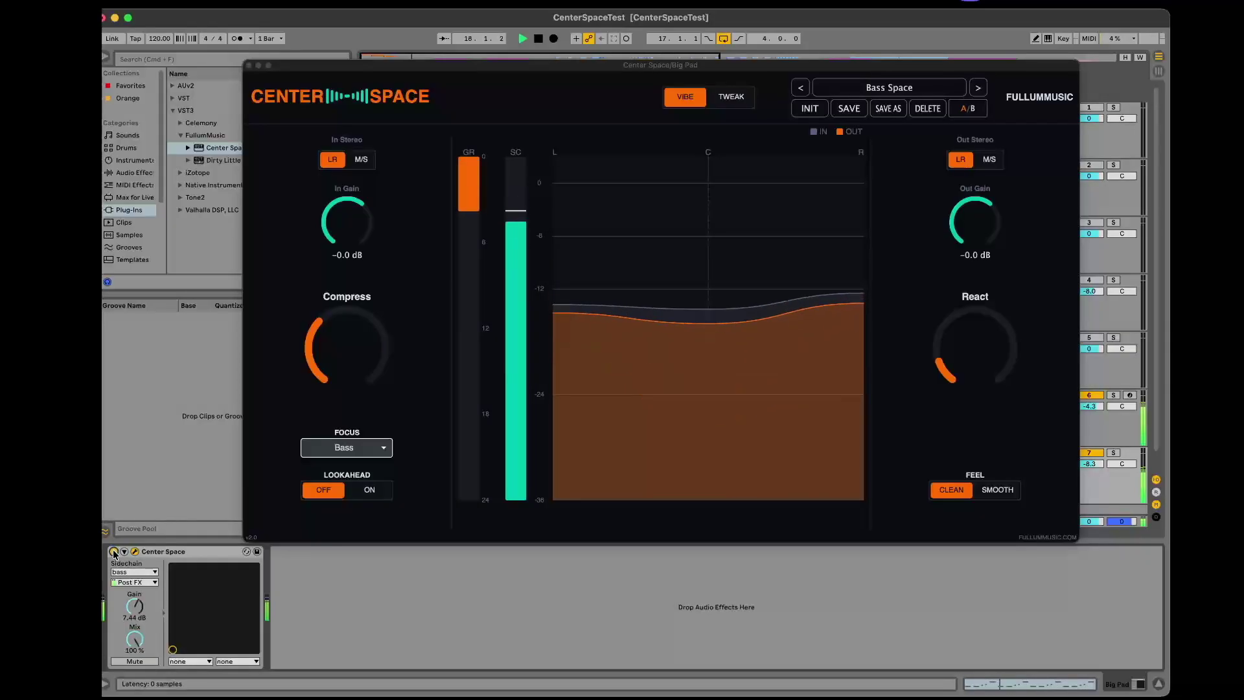
pyautogui.click(114, 553)
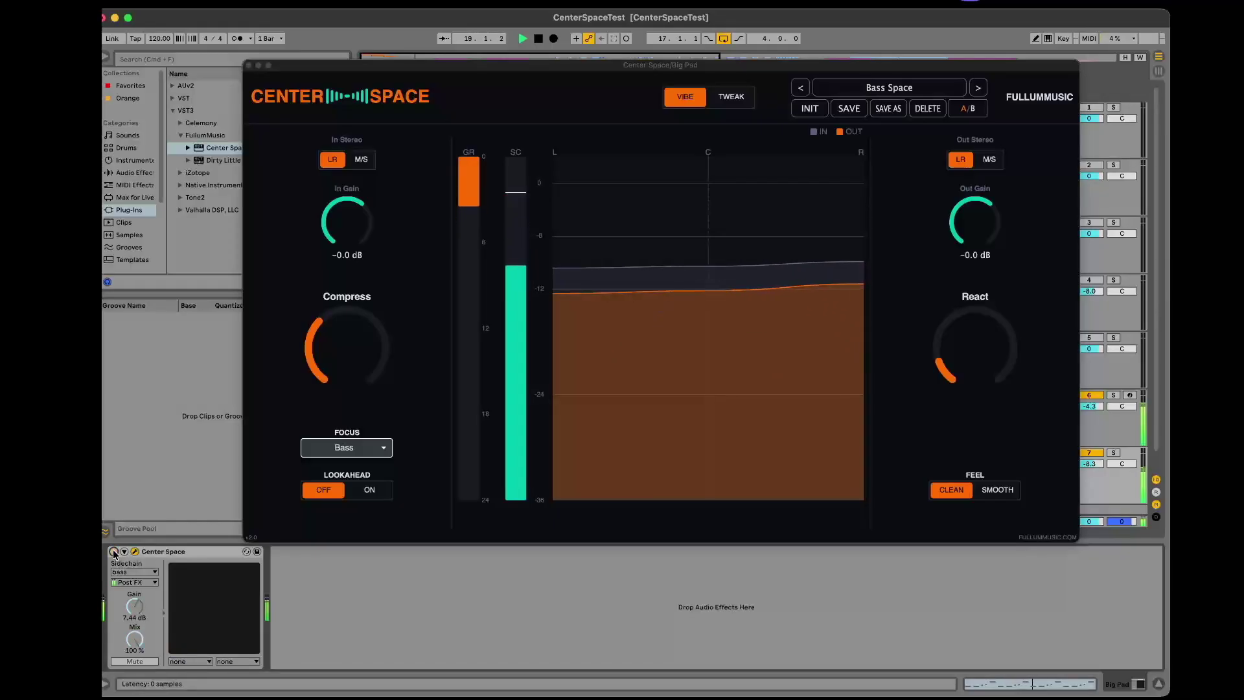
pyautogui.click(115, 553)
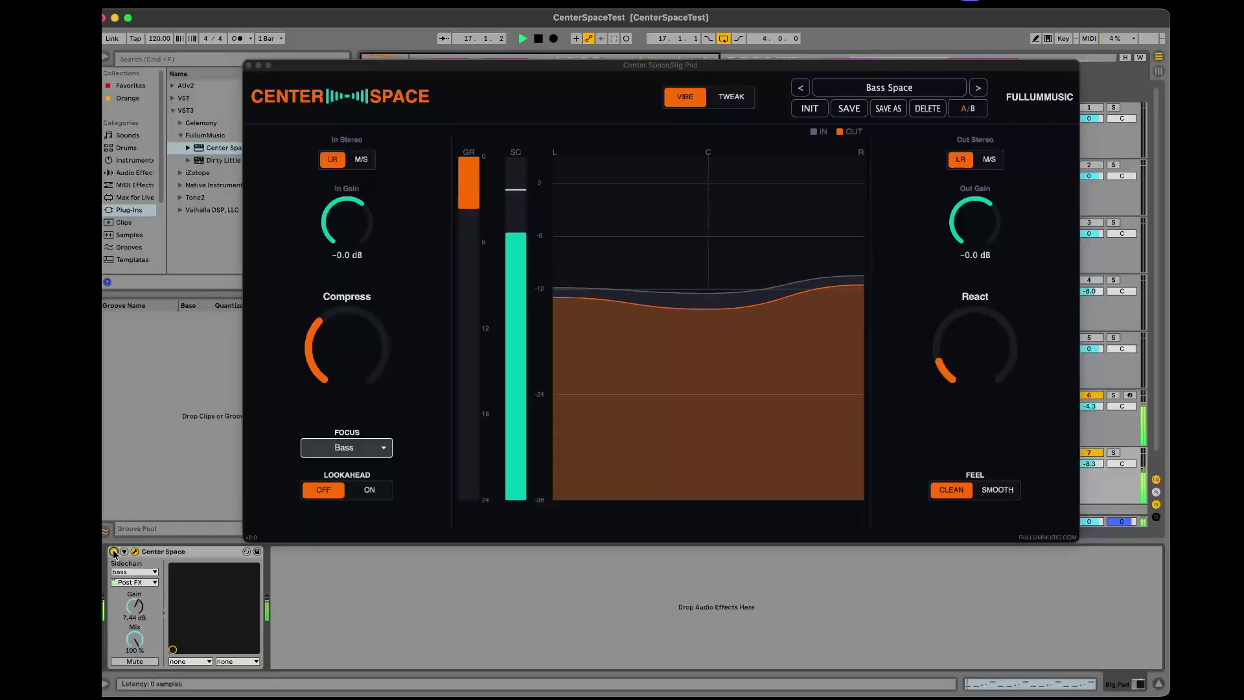
pyautogui.press('space')
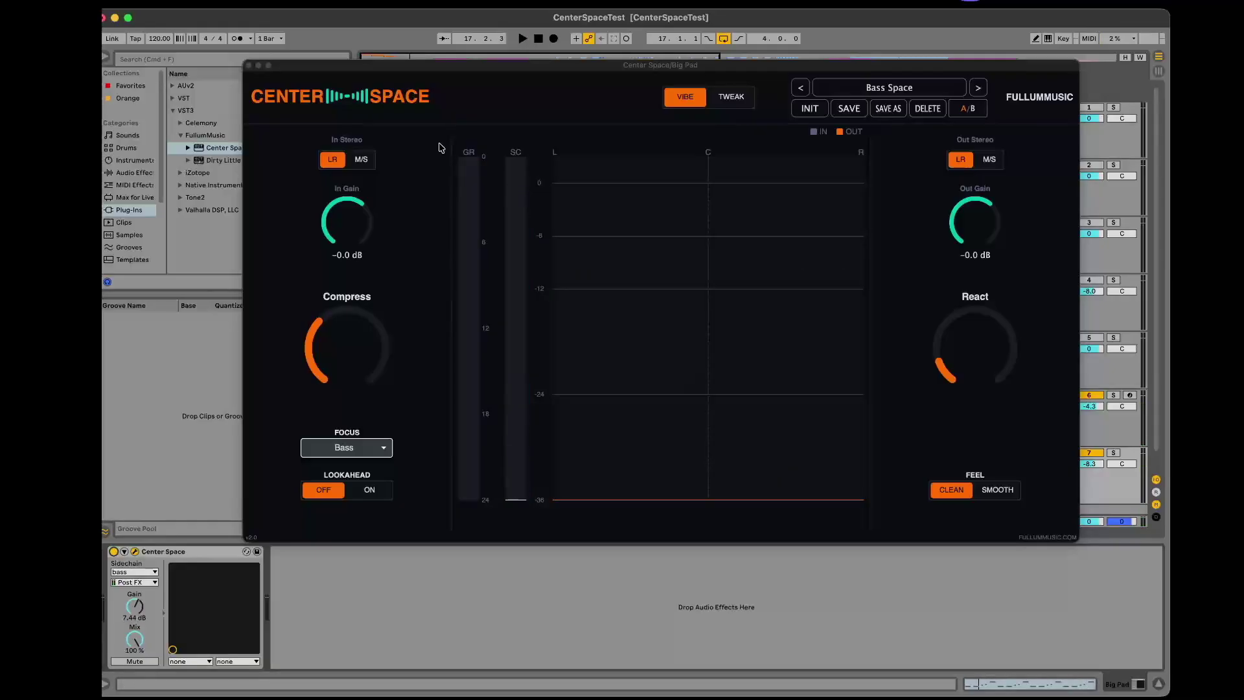